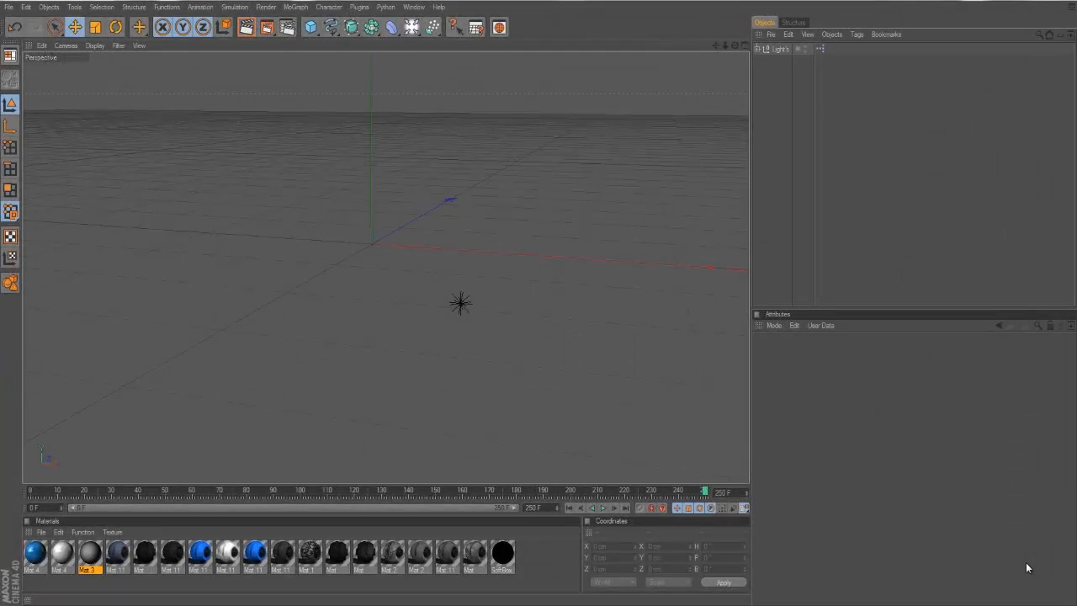
- Create a Text spline, a Circle spline and a Sweep NURBS object in the scene
click(295, 7)
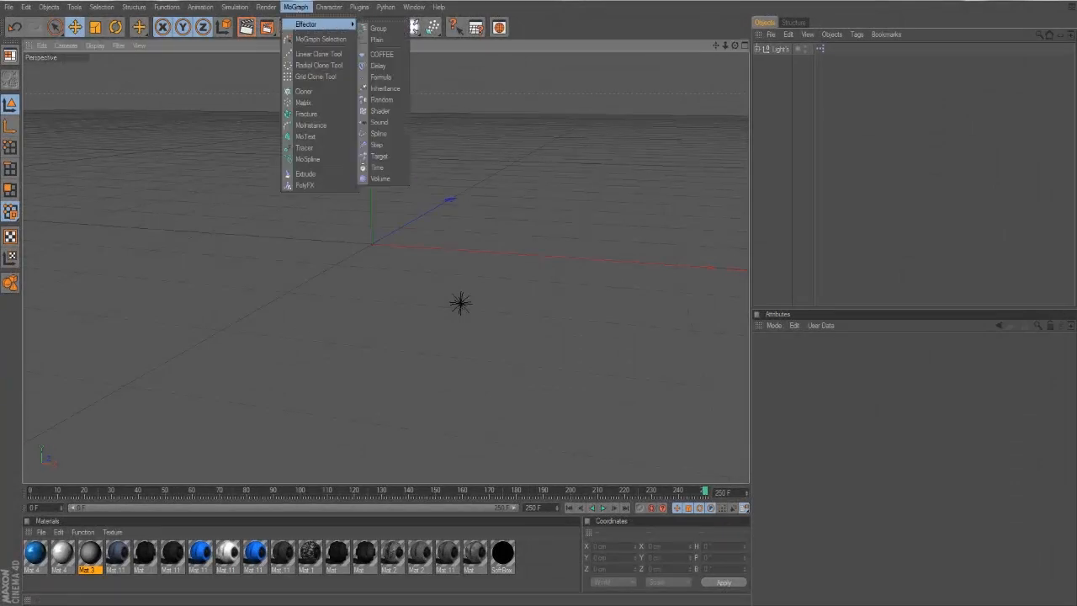
drag(337, 28, 368, 146)
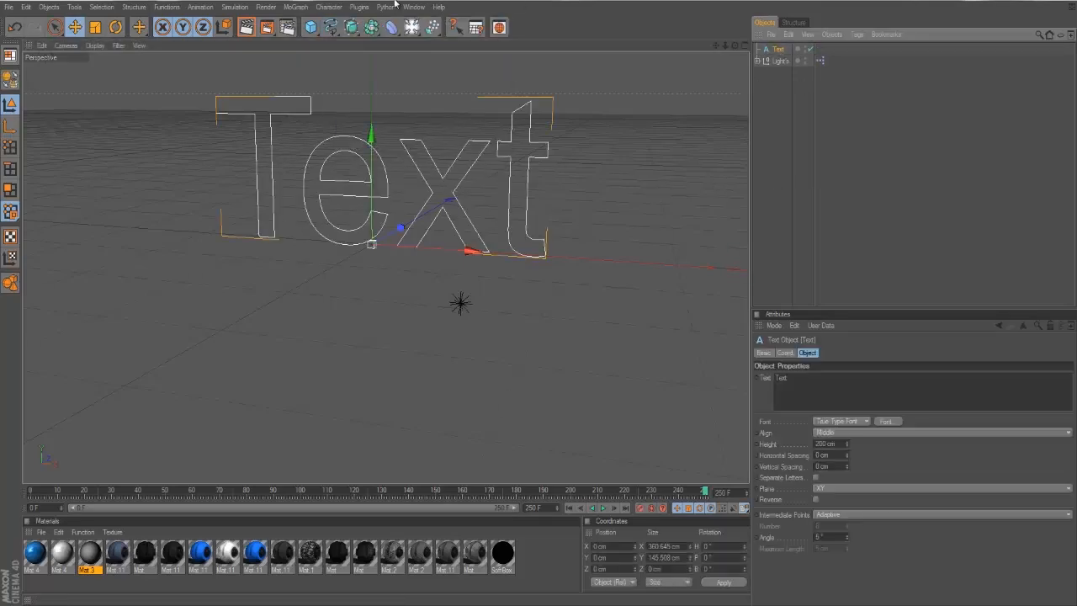
drag(330, 28, 425, 81)
click(777, 60)
drag(331, 28, 591, 1)
drag(331, 28, 381, 82)
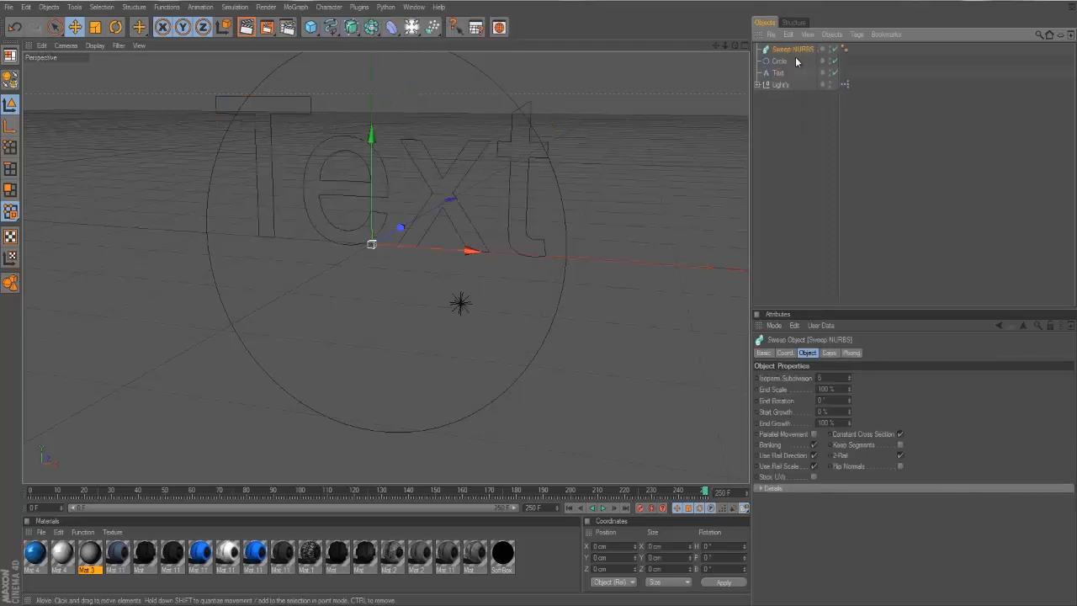
- Nest the circle and text splines under the Sweep NURBS and set the circle's radius to 3 cm
drag(781, 74, 782, 51)
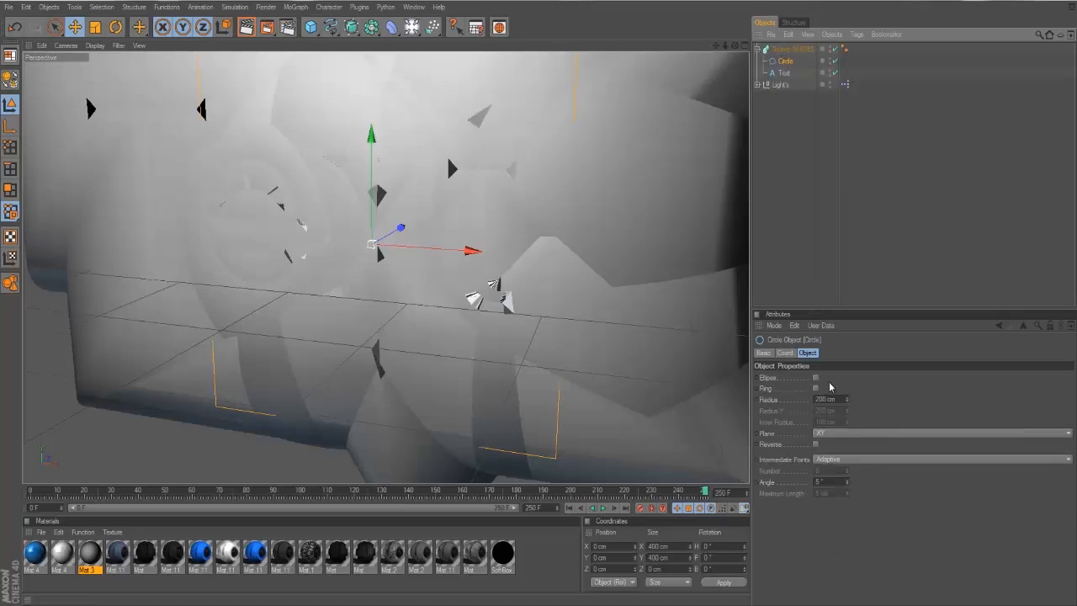
drag(846, 400, 845, 401)
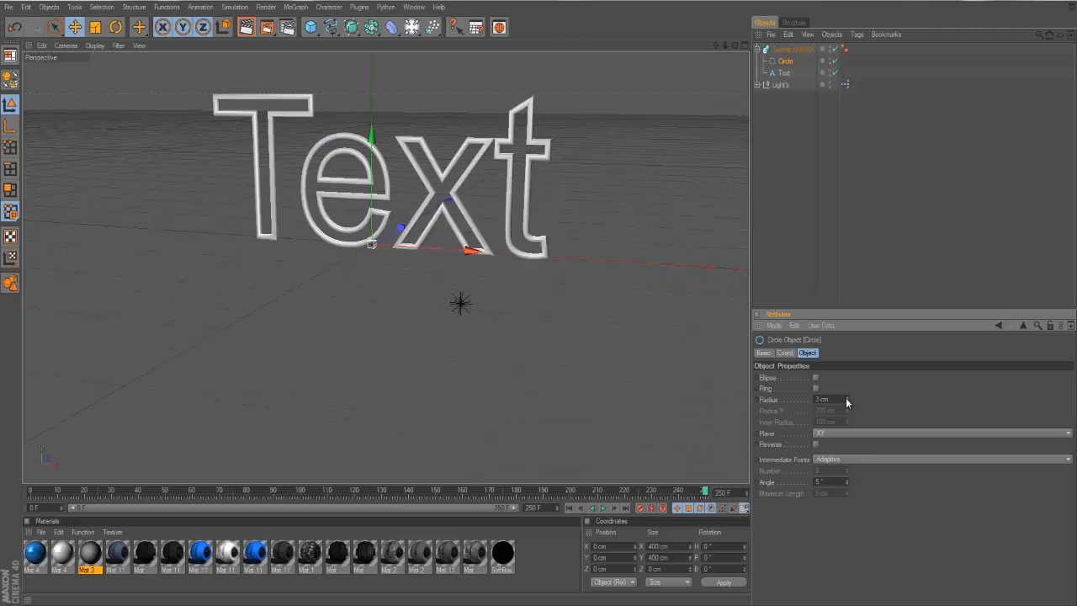
- Turn on automatic keyframing and key the Sweep NURBS's End Growth at 100% on frame 50
click(766, 51)
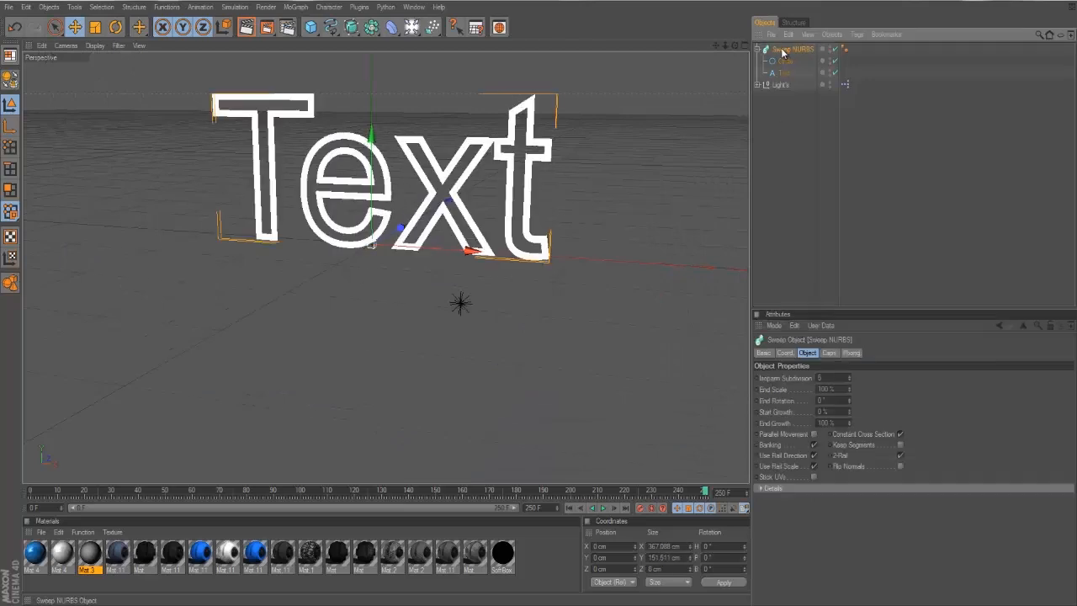
drag(736, 45, 538, 297)
scroll(538, 297, down, 5)
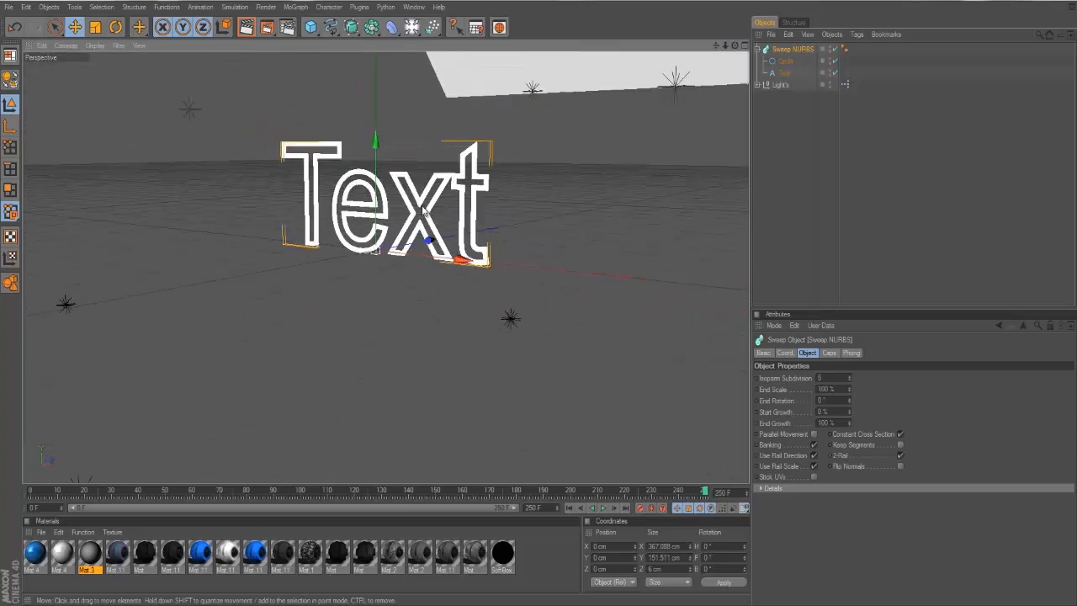
drag(33, 494, 0, 491)
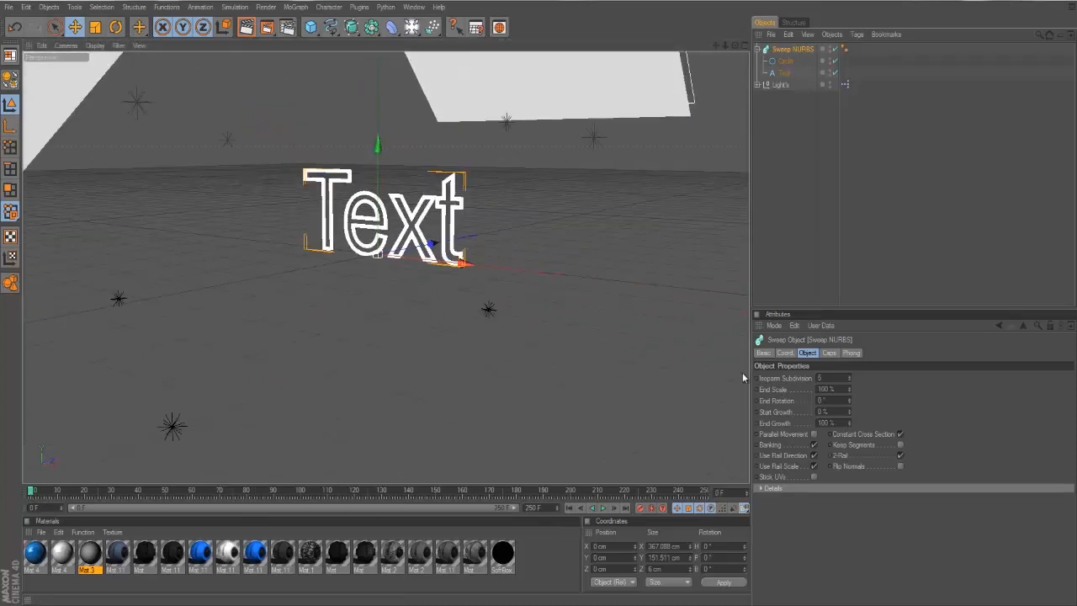
click(652, 509)
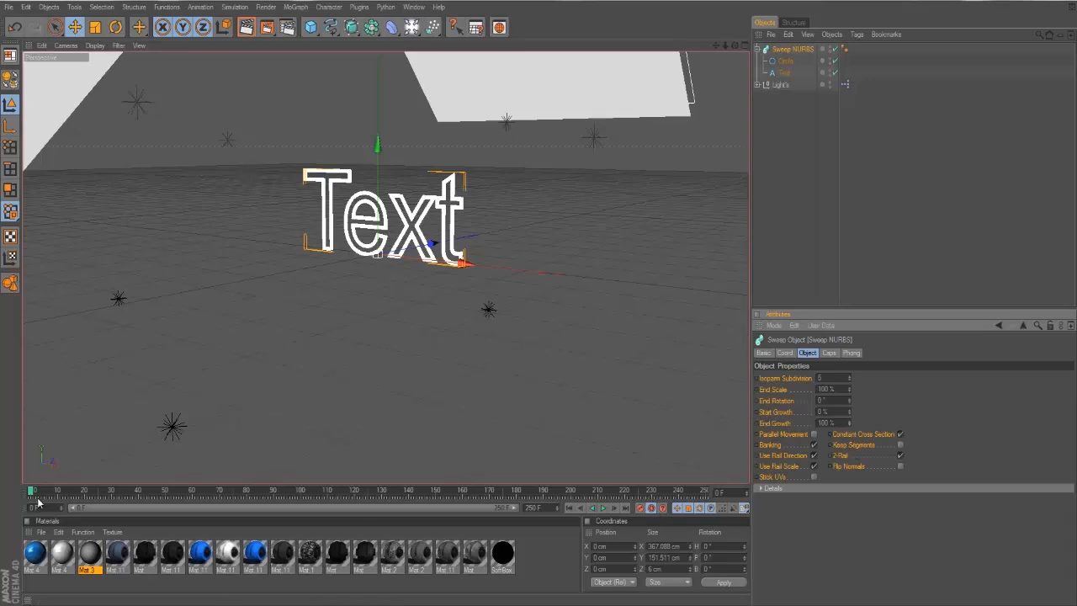
drag(36, 496, 168, 499)
click(849, 419)
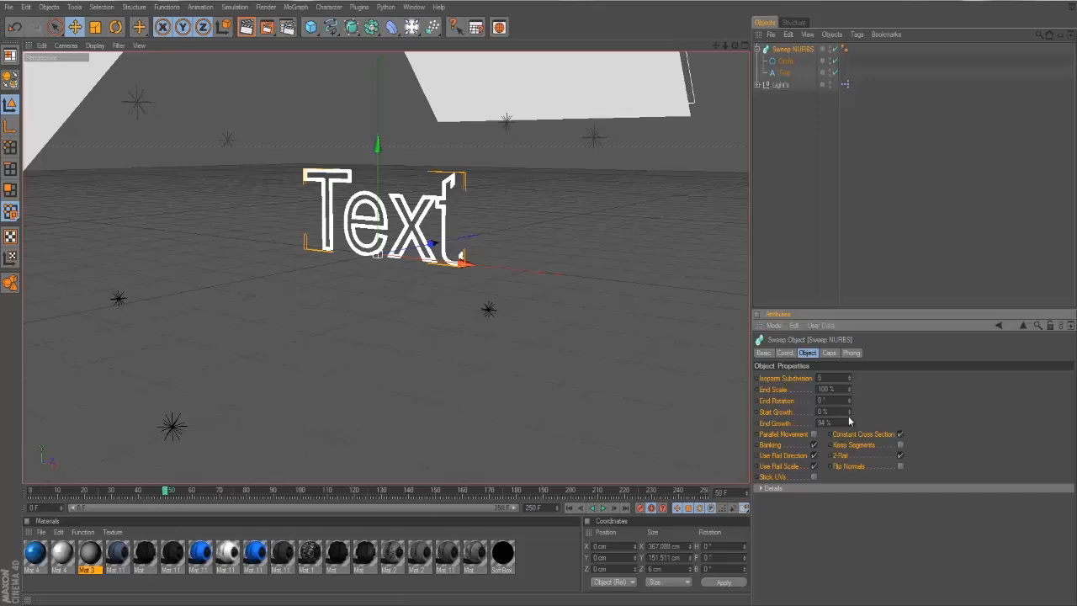
- Key the Sweep NURBS's End Growth at 0% on frame 0, then collapse its hierarchy and deselect it
drag(165, 496, 31, 495)
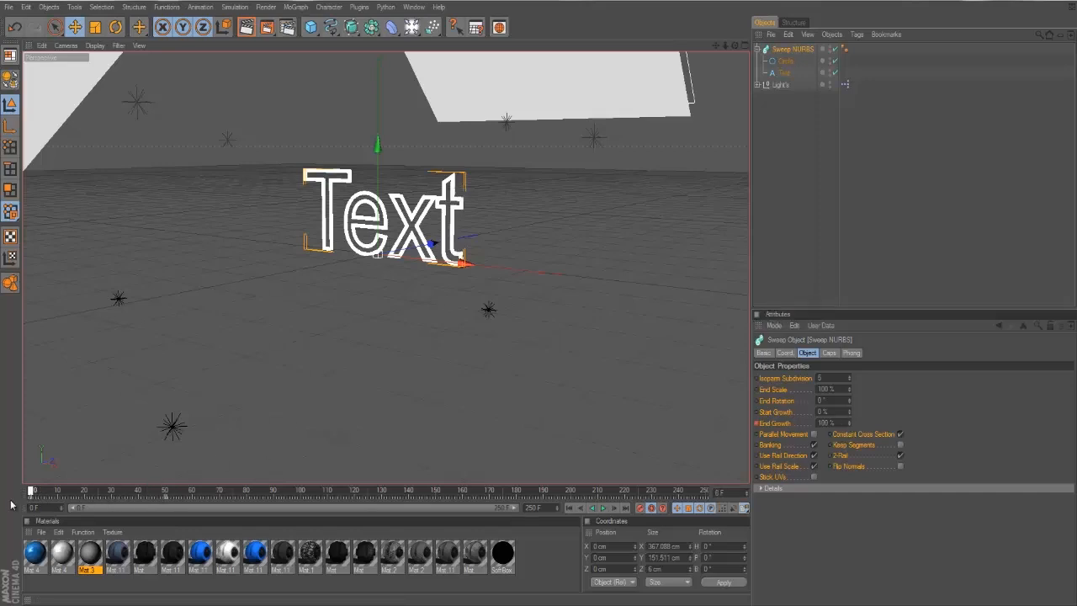
mouse_move(850, 425)
mouse_down()
mouse_move(854, 450)
mouse_move(850, 428)
mouse_up()
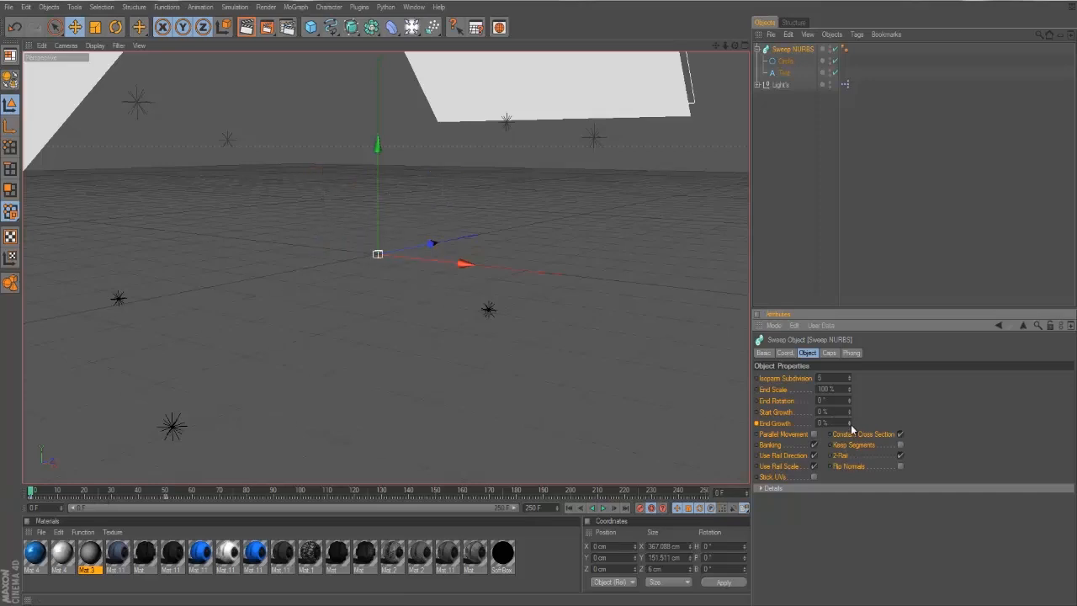
drag(31, 496, 1, 502)
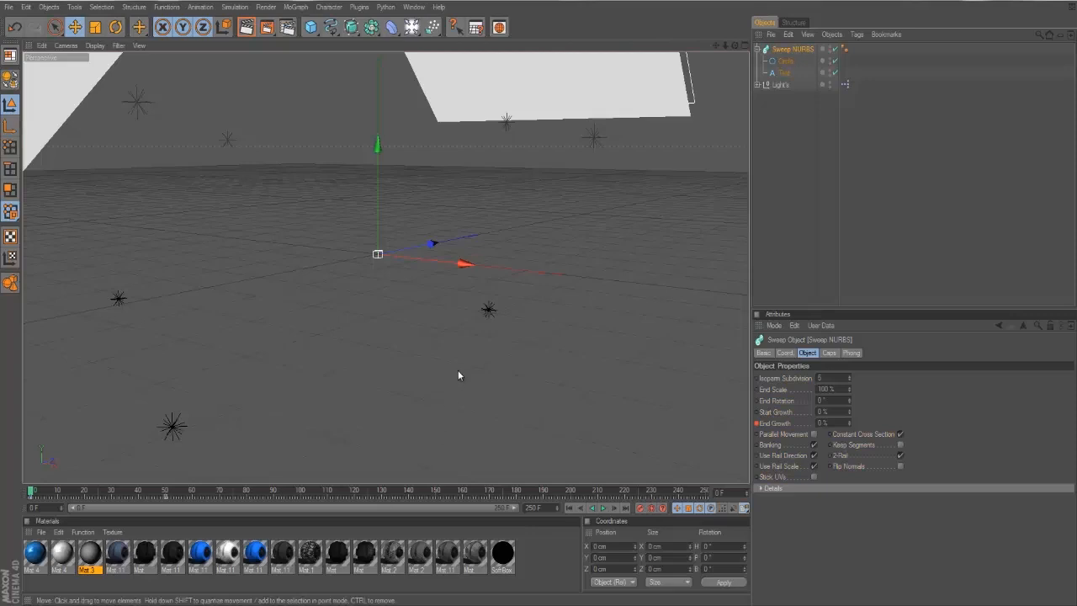
click(757, 49)
click(813, 132)
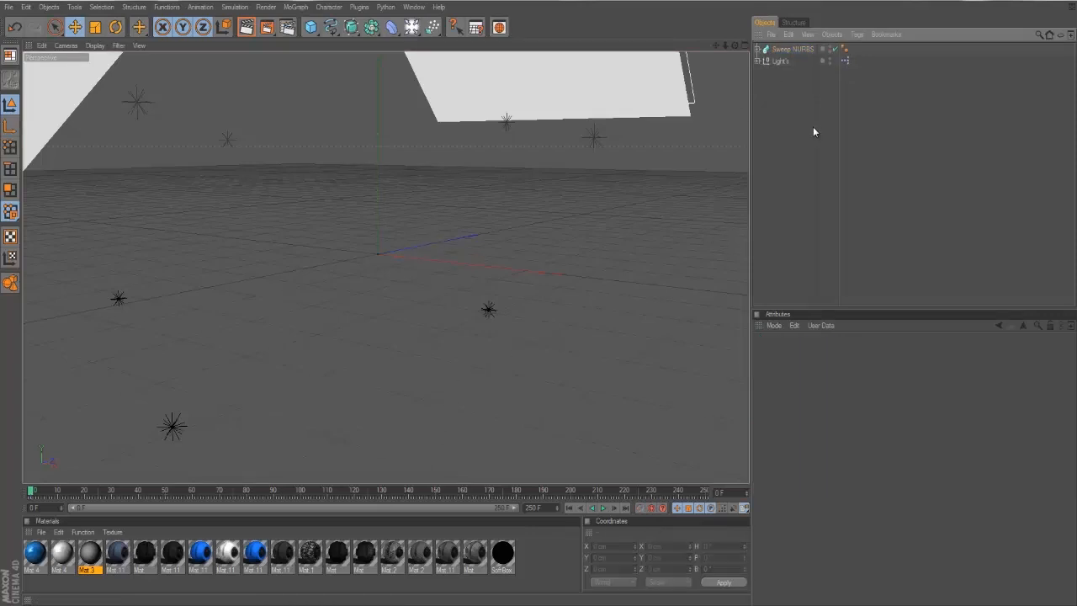
- Add a MoText object to the scene and set its alignment to Middle
drag(539, 297, 536, 295)
scroll(531, 242, up, 3)
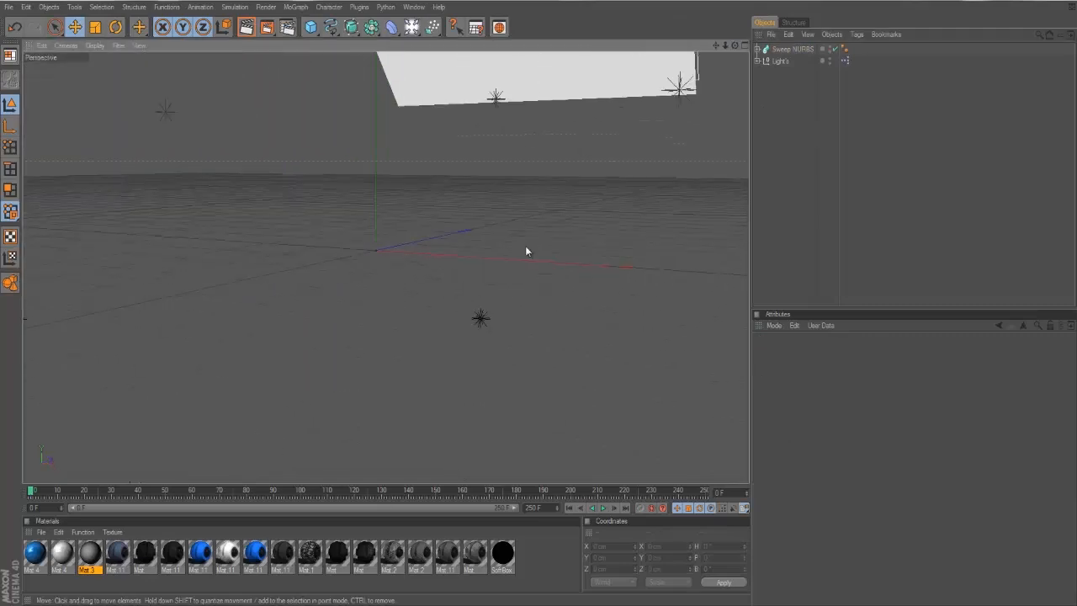
click(296, 7)
click(304, 137)
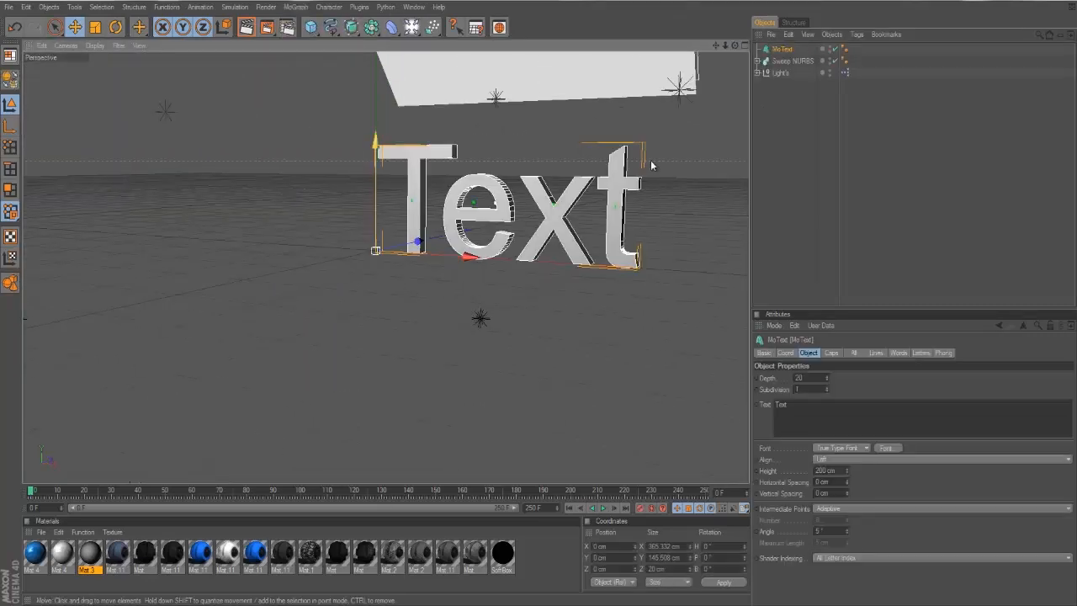
scroll(539, 225, down, 3)
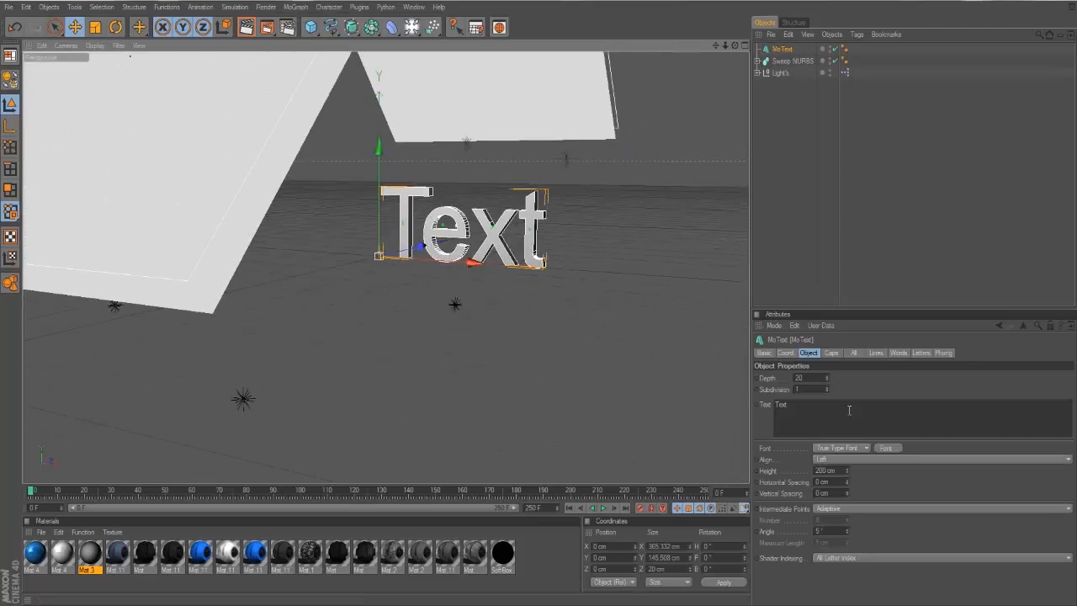
click(821, 461)
click(830, 482)
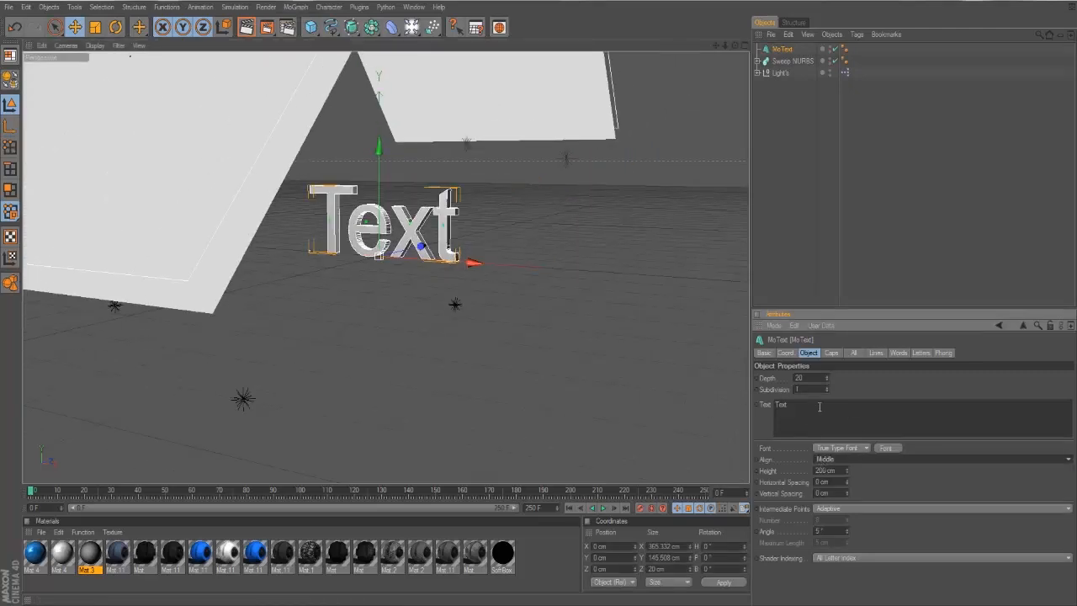
- Replace the MoText object's wording with TUTORIAL
double_click(819, 407)
text(TUTORIAL)
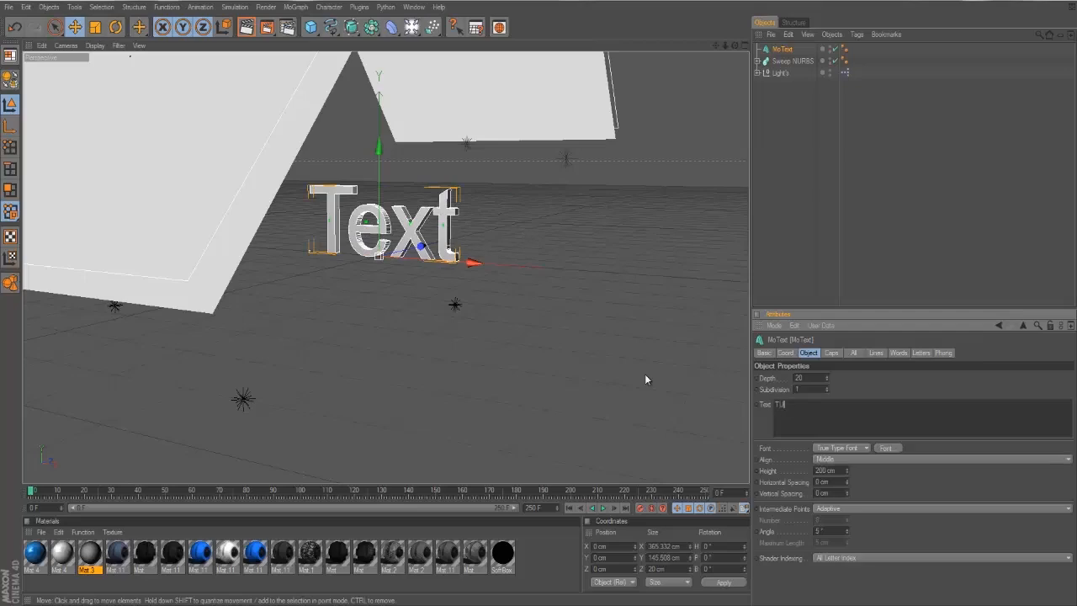
click(858, 388)
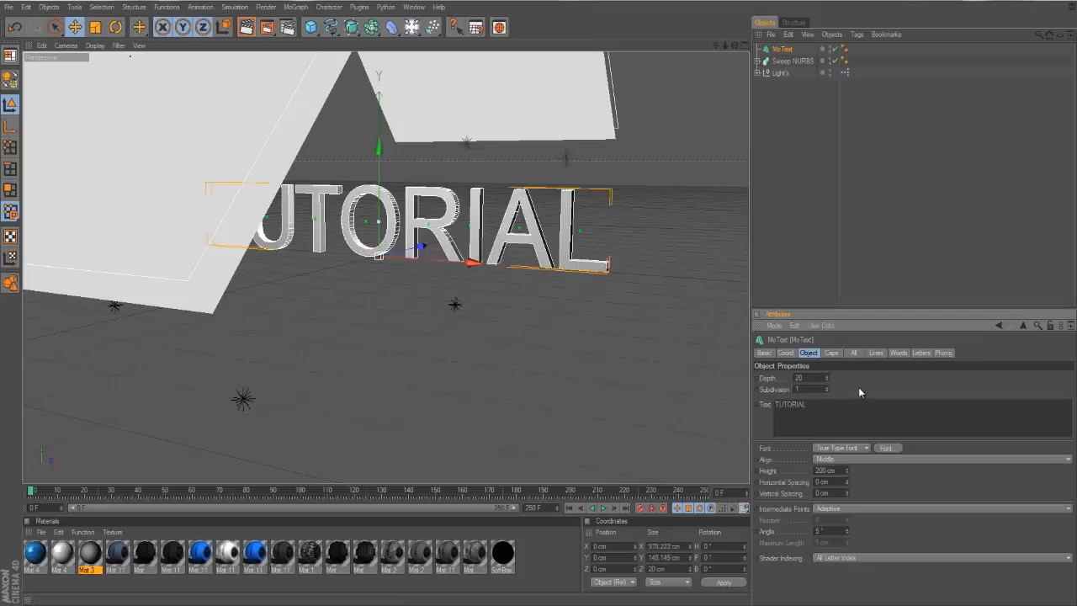
- Try the Bitsumishi font on the TUTORIAL text
scroll(673, 362, up, 5)
click(886, 447)
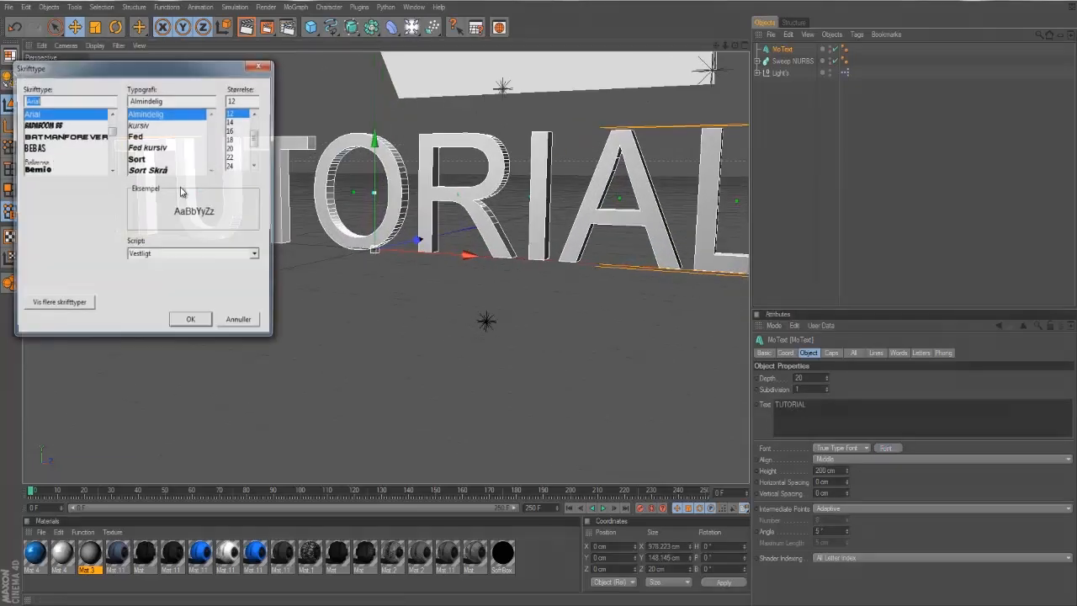
scroll(36, 164, down, 3)
scroll(36, 162, up, 1)
click(44, 160)
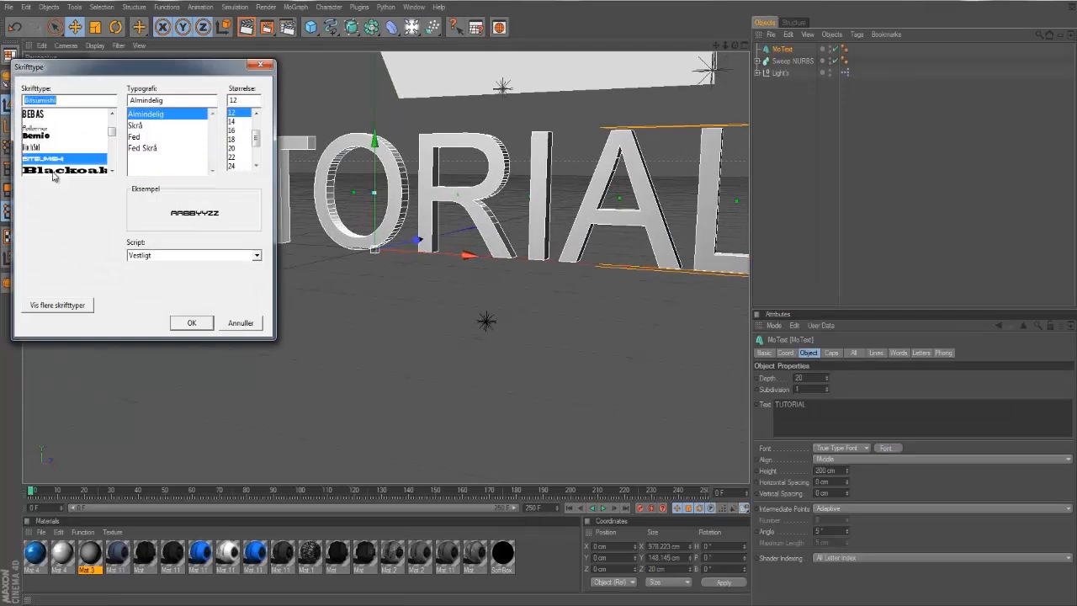
click(190, 322)
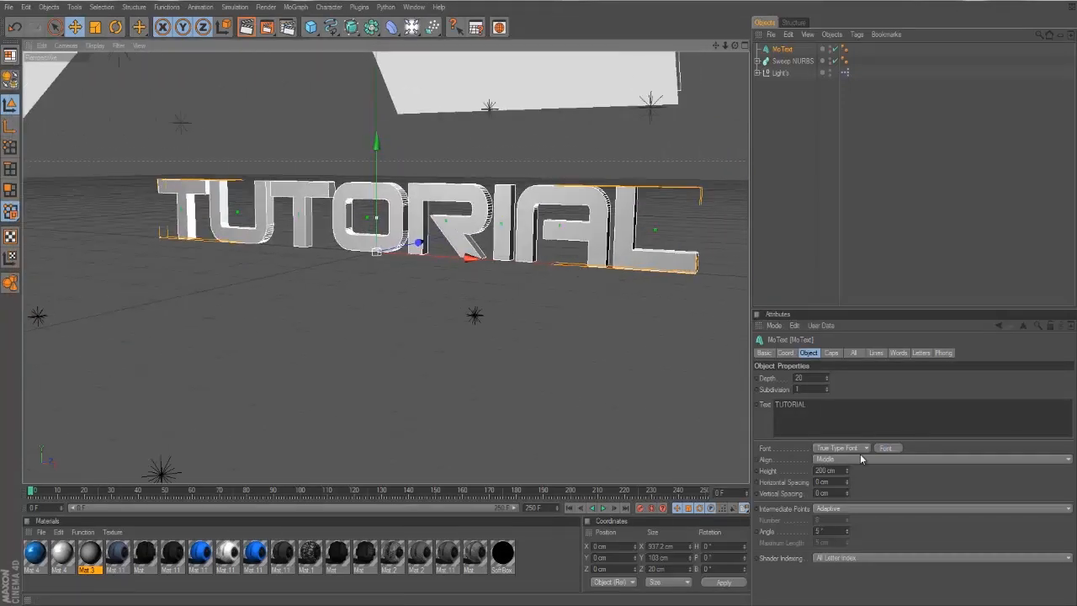
- Change the TUTORIAL text's font to BatmanForeverAlternate
click(890, 448)
scroll(47, 136, up, 3)
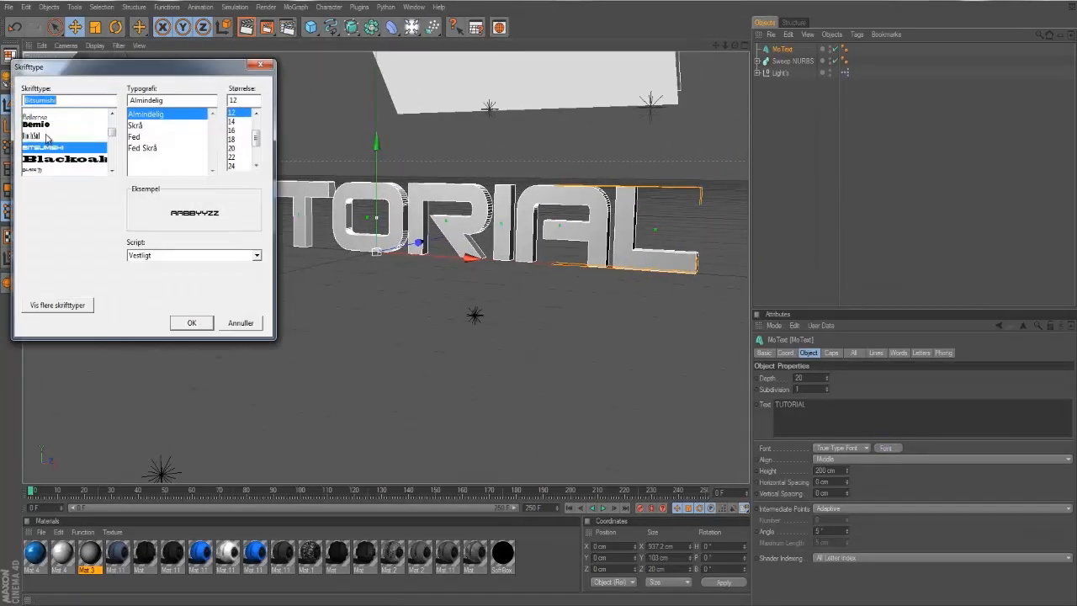
click(50, 124)
click(192, 322)
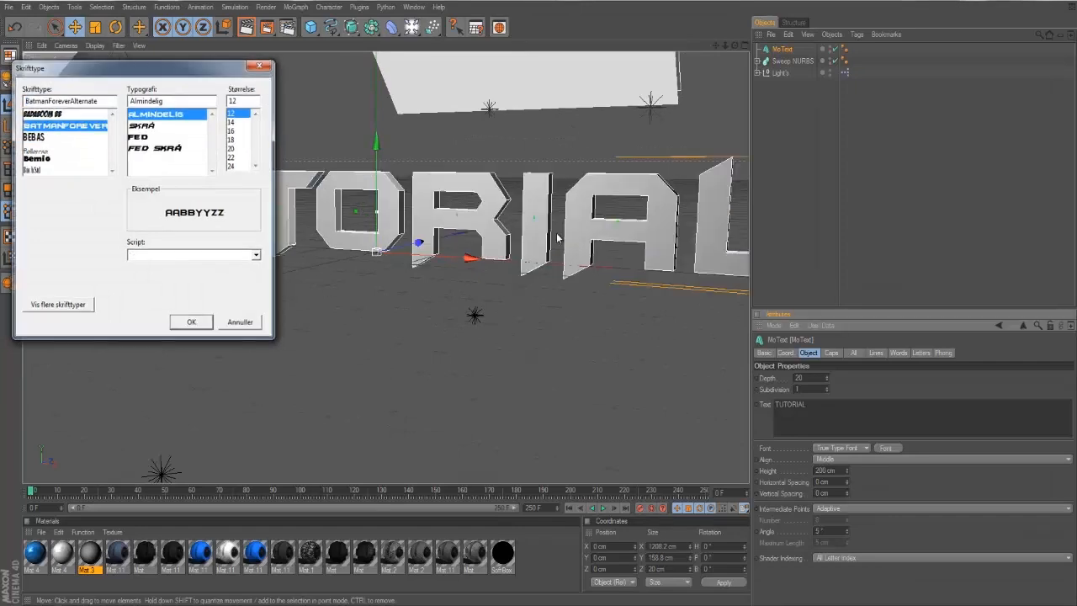
- Set the MoText's depth to 50
scroll(548, 238, down, 2)
drag(828, 381, 828, 379)
scroll(728, 198, up, 2)
scroll(528, 299, down, 3)
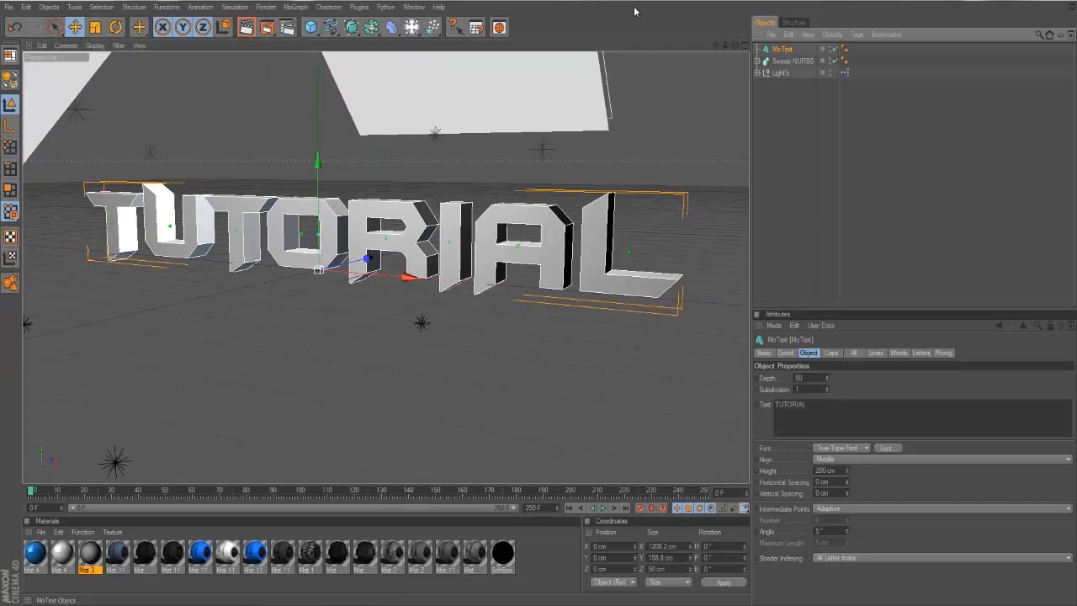
- Break the TUTORIAL MoText into 25 random pieces with the Thrausi plugin
click(363, 7)
mouse_move(379, 63)
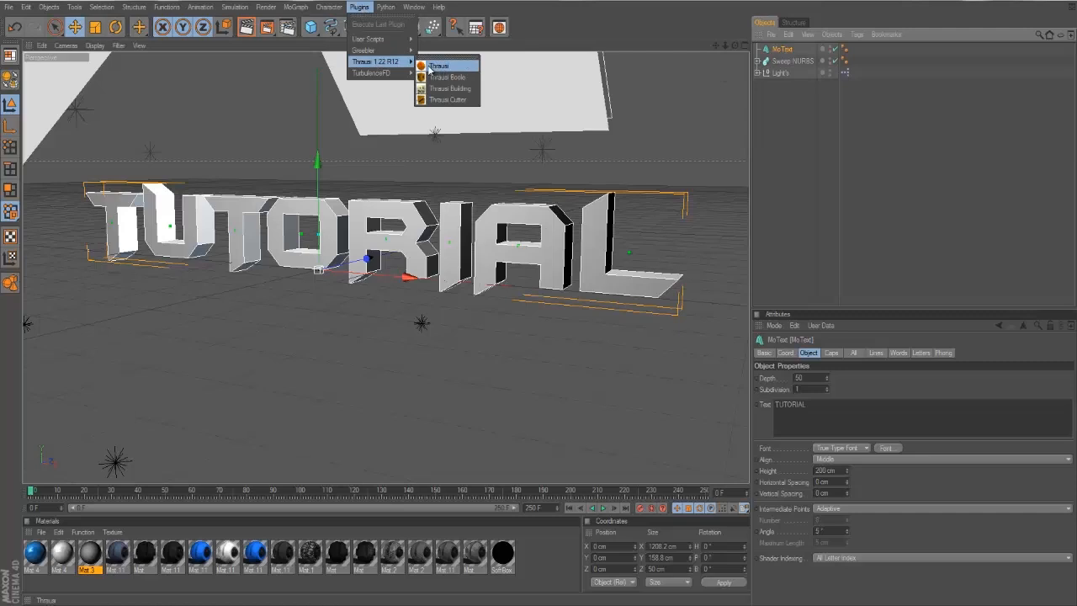
click(438, 65)
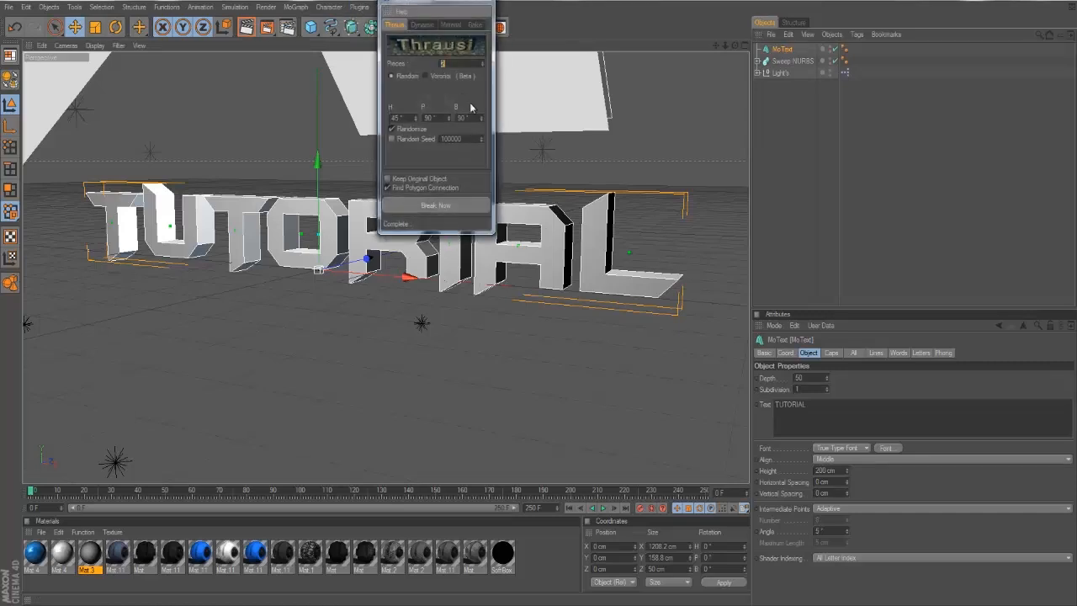
text(2)
text(7)
click(409, 205)
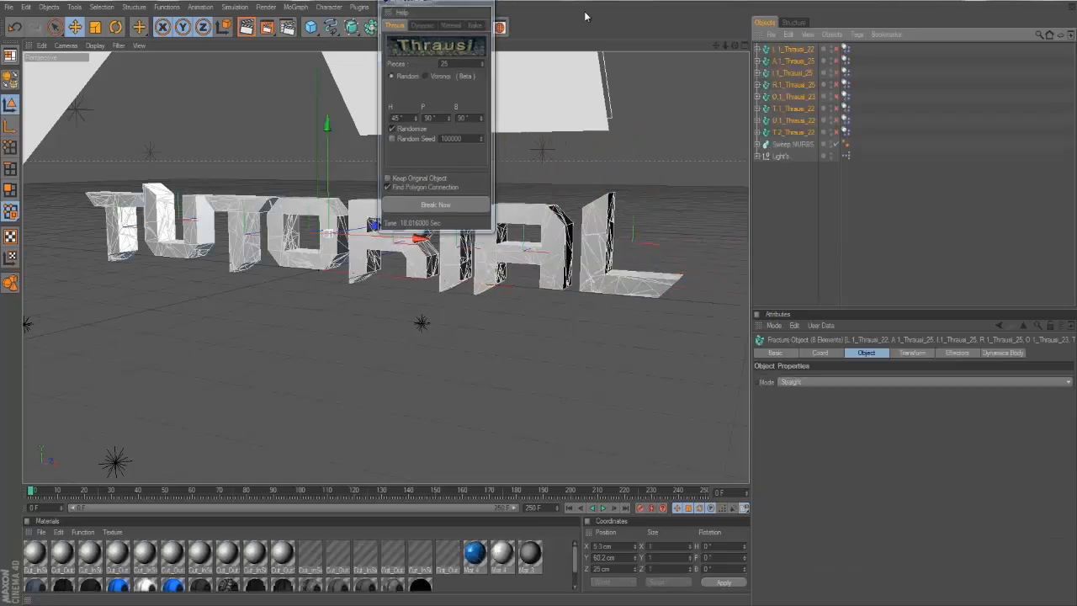
- Delete the Dynamics Body tags from all eight fractured letter objects and enable the objects
drag(855, 137, 847, 53)
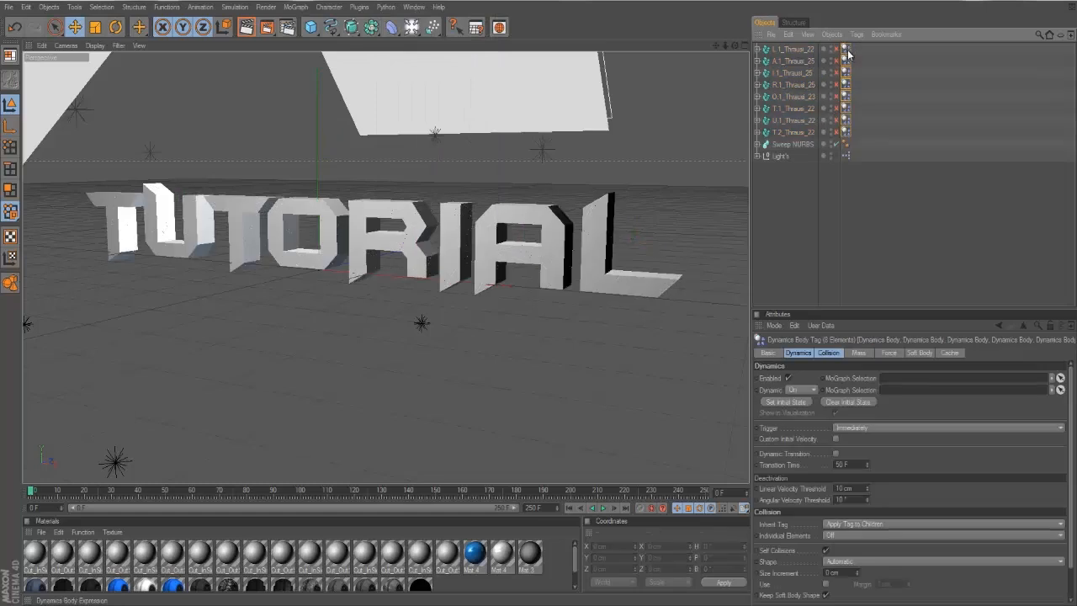
key(Delete)
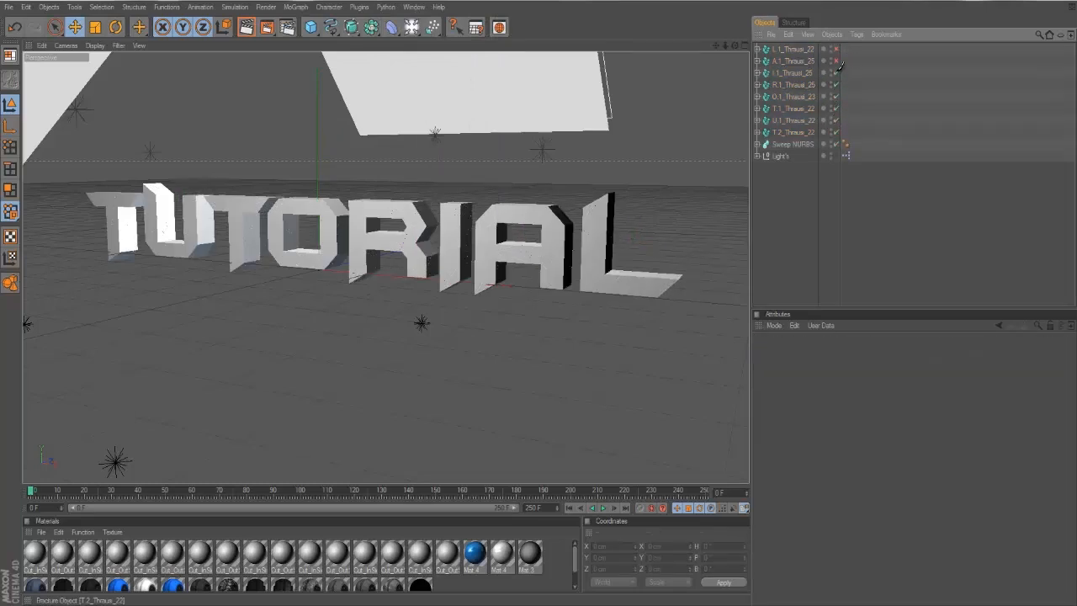
- Select all eight fractured letter objects and apply a Plain effector to them
click(795, 50)
shift+click(788, 133)
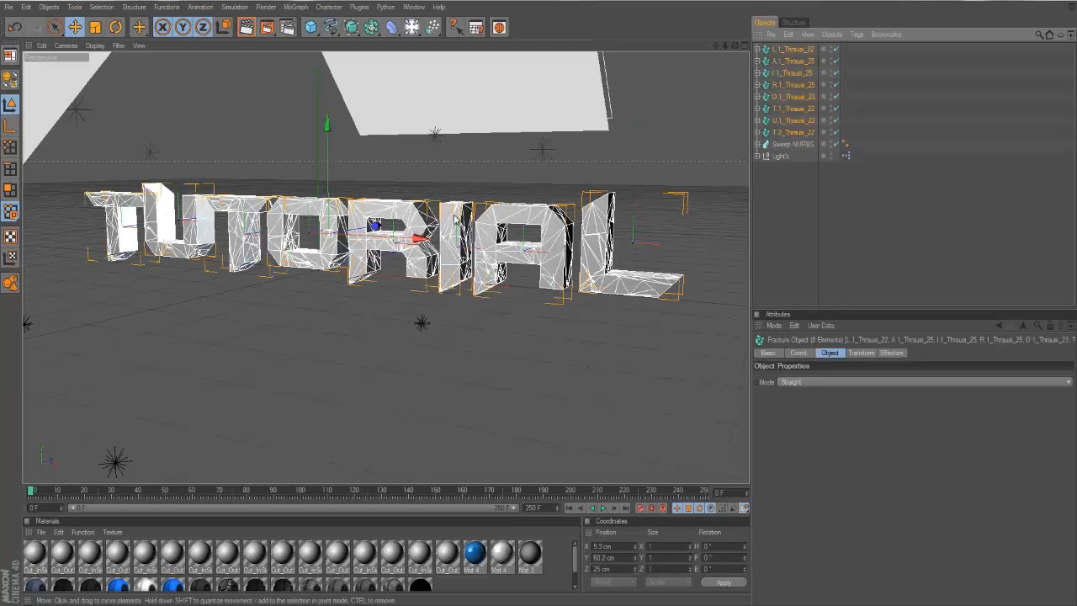
scroll(449, 228, up, 5)
scroll(450, 228, down, 4)
click(780, 133)
shift+click(789, 51)
click(296, 6)
mouse_move(332, 24)
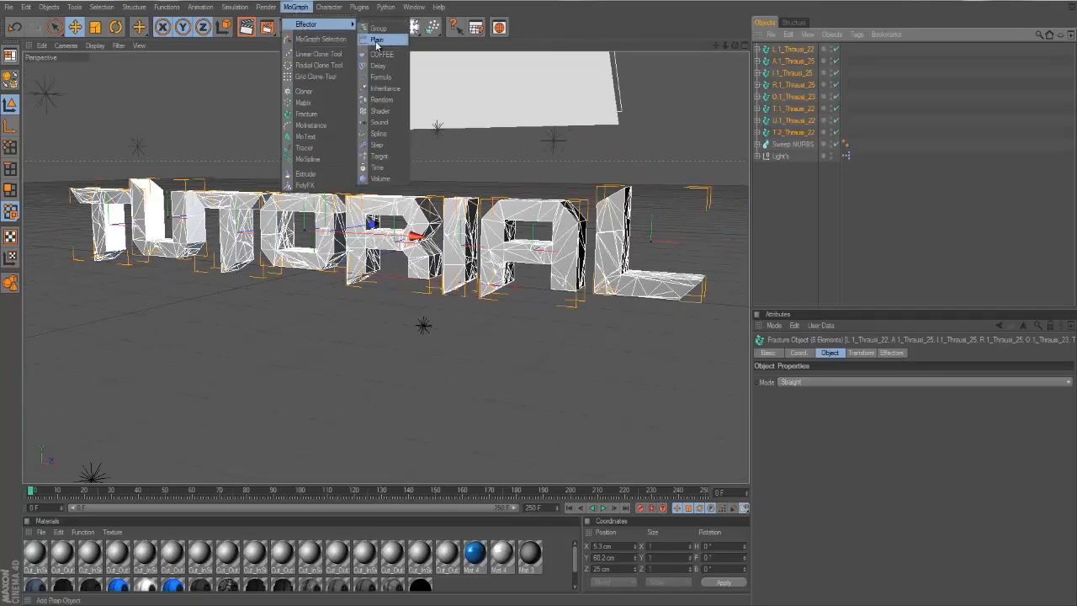
click(376, 40)
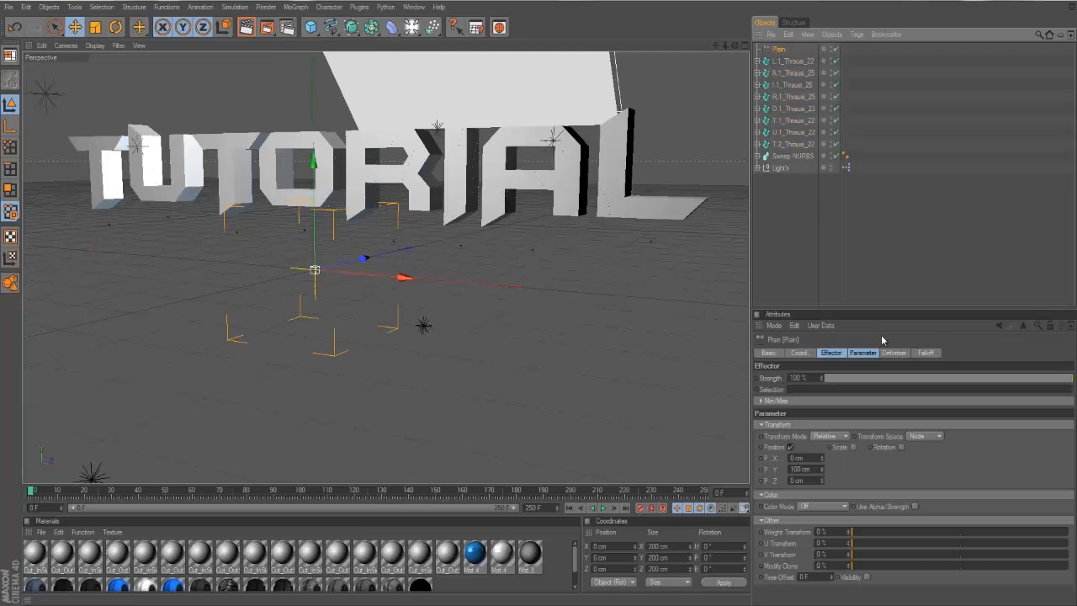
- Give the Plain effector a Linear falloff with its orientation set to -X
click(924, 353)
click(803, 379)
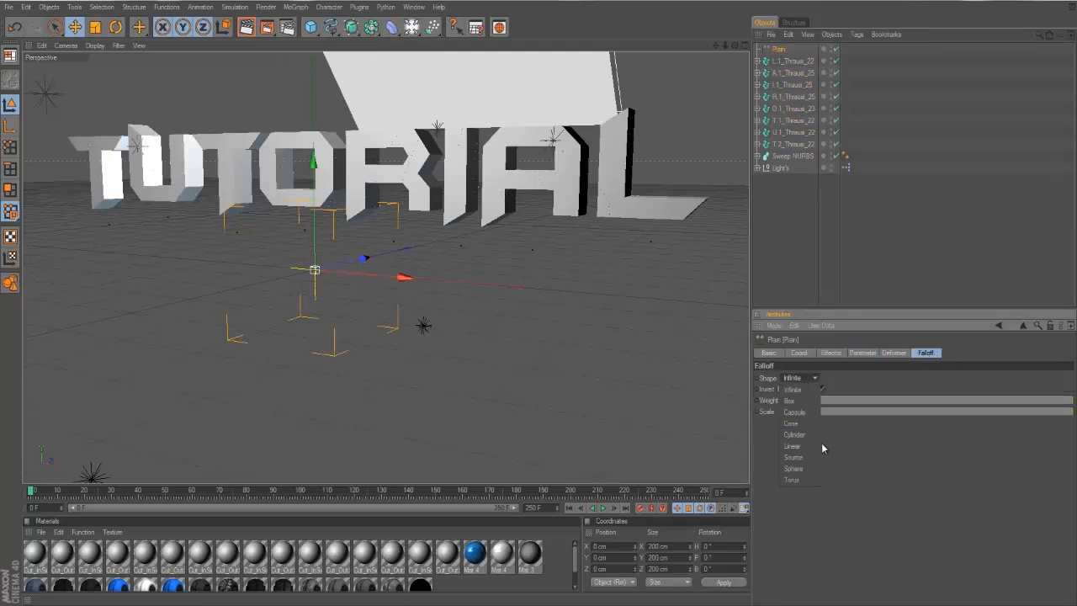
click(797, 446)
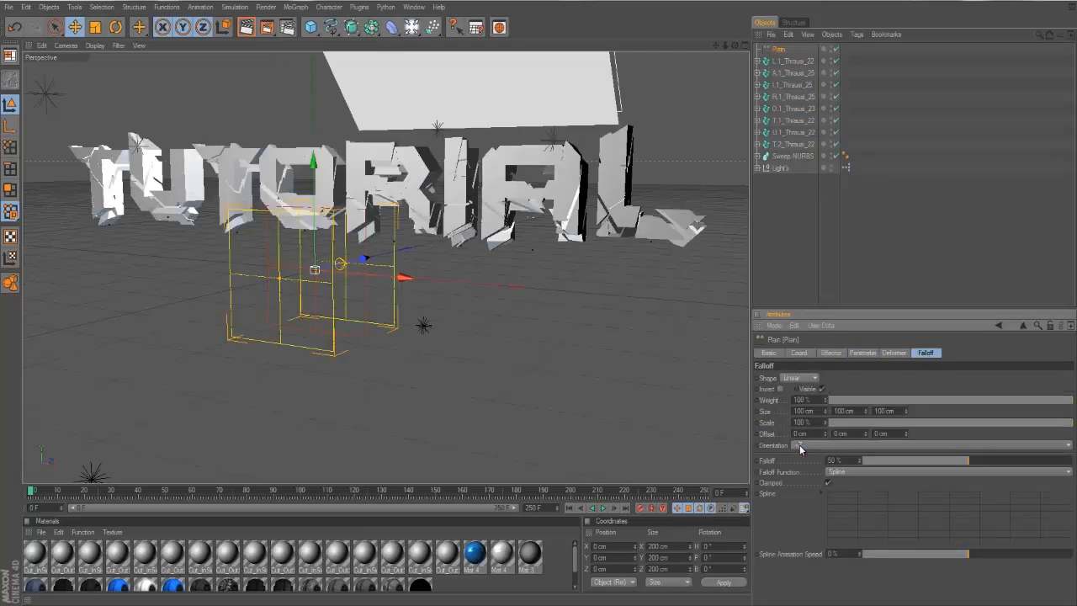
click(802, 445)
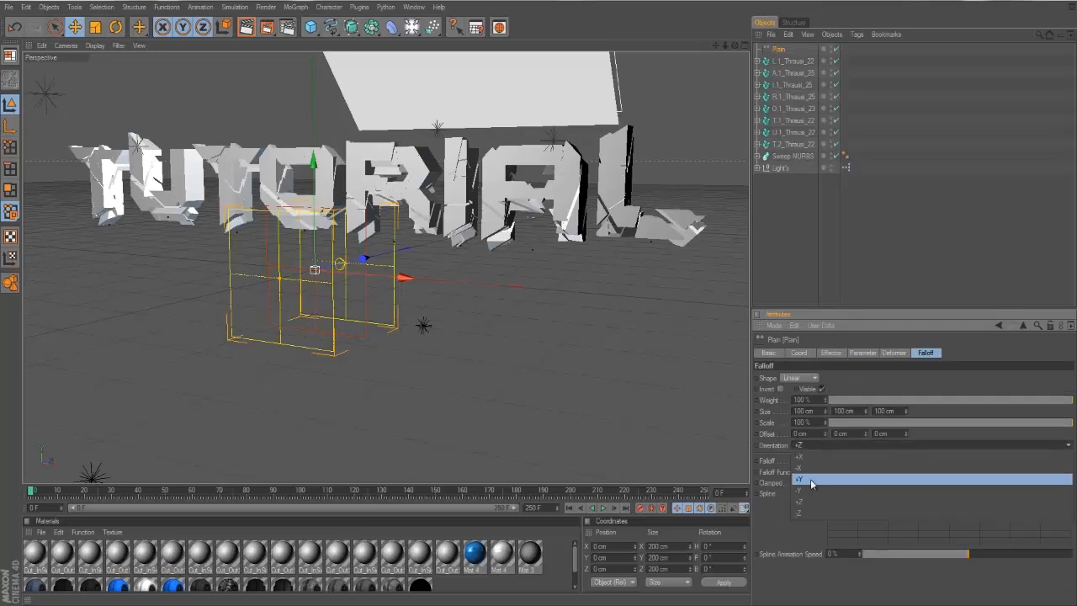
click(806, 466)
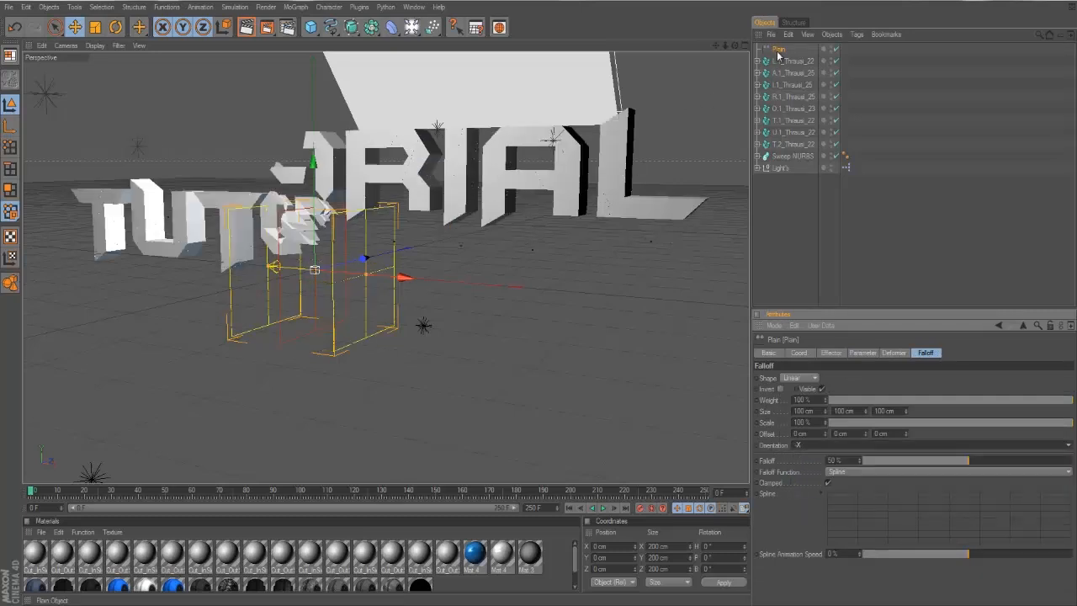
- Set the Plain effector's transform to Y position 0 cm, Z position 15 cm, uniform scale -1, and rotation H 42°, P -25°, B 44°
click(862, 353)
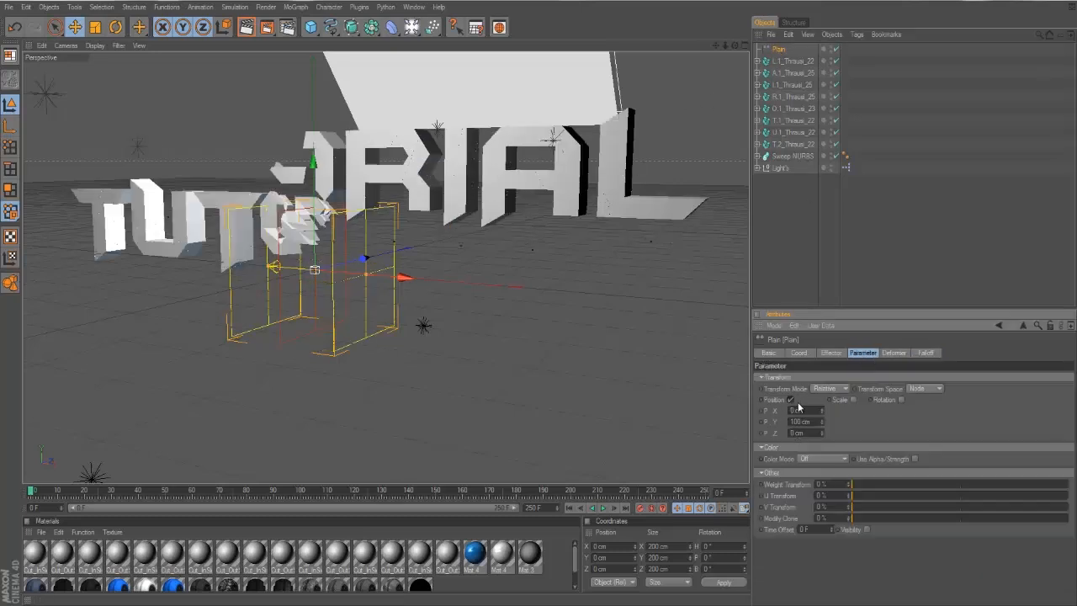
mouse_move(820, 427)
mouse_down()
mouse_move(818, 405)
mouse_move(825, 439)
mouse_up()
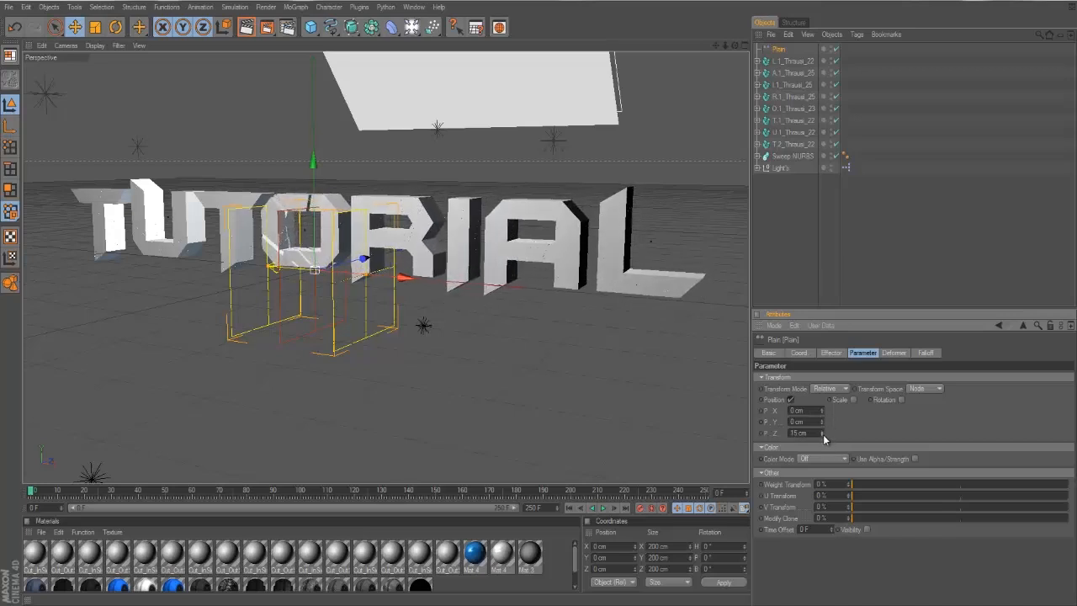
click(853, 399)
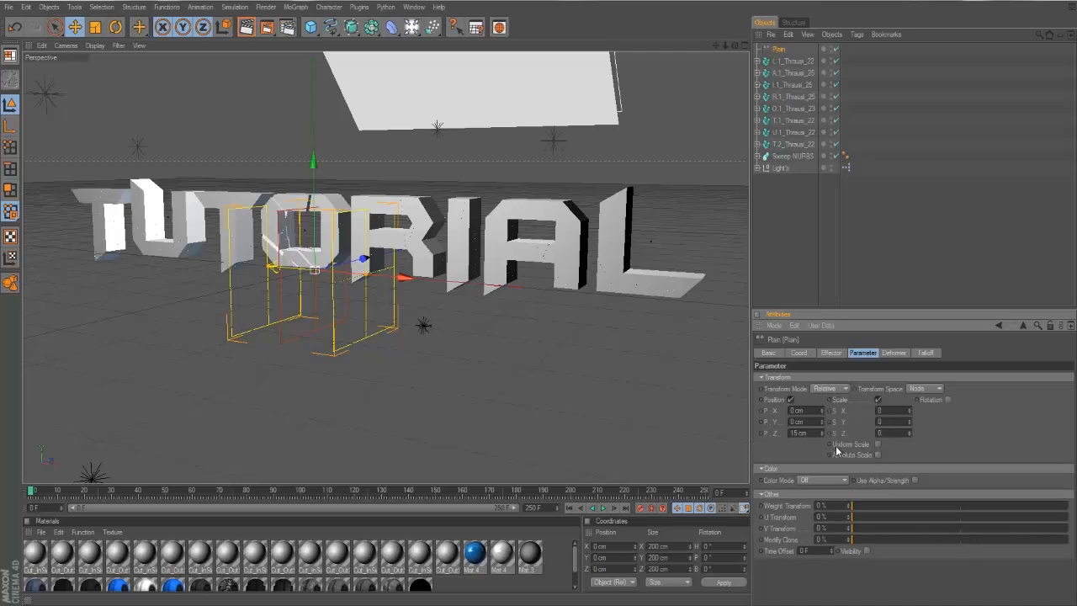
click(879, 445)
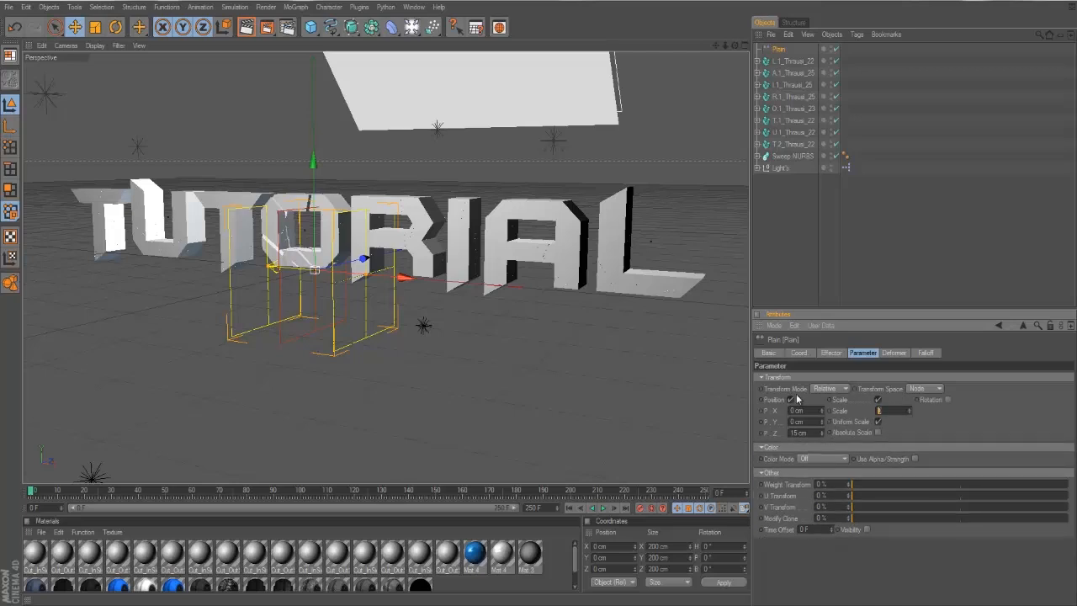
text(-1)
key(Return)
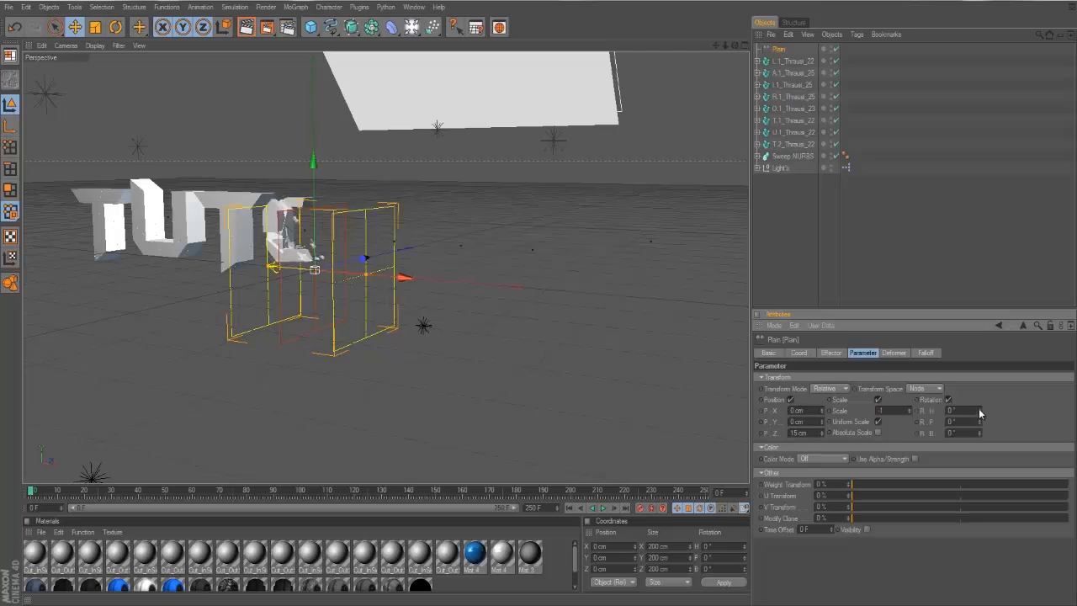
mouse_move(977, 402)
mouse_down()
mouse_move(979, 433)
mouse_move(975, 417)
mouse_up()
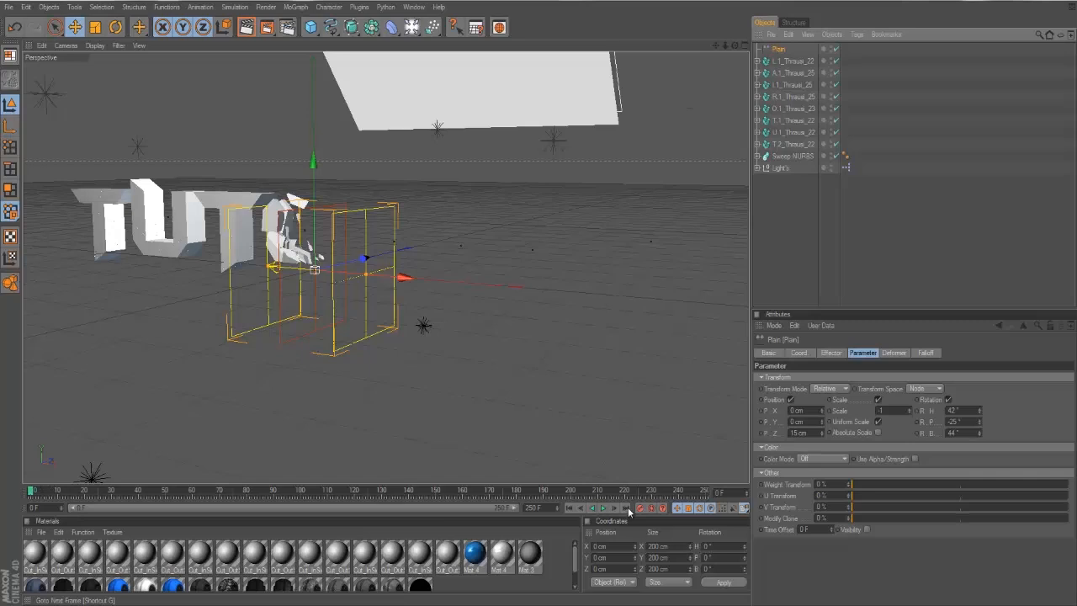
- Keyframe the Plain effector's X position at about -660 cm on frame 0 and about 702 cm on frame 60, and preview the animation
drag(499, 292, 538, 297)
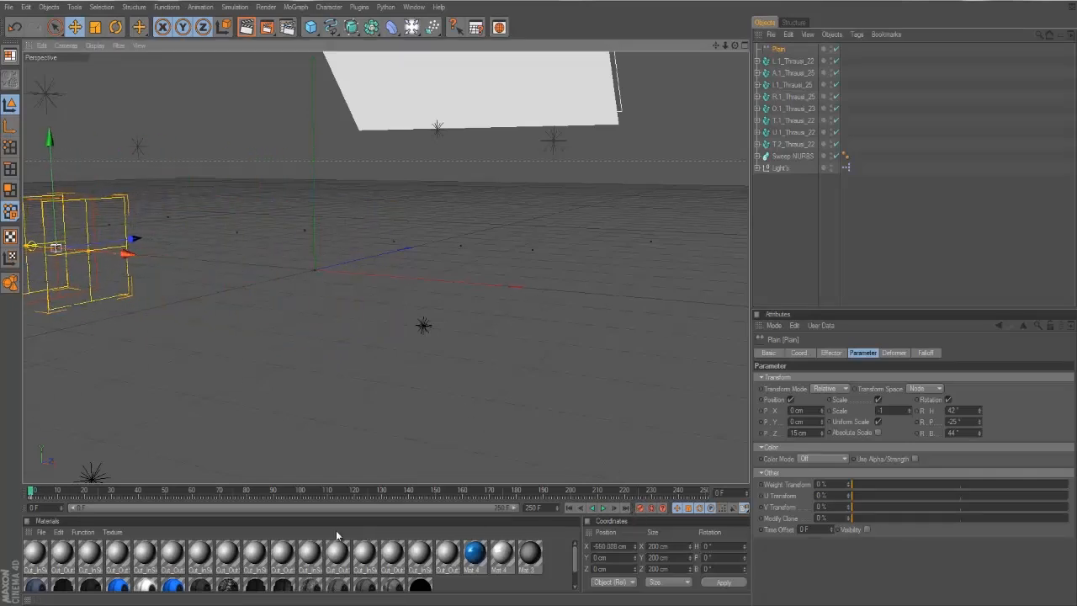
drag(30, 491, 193, 494)
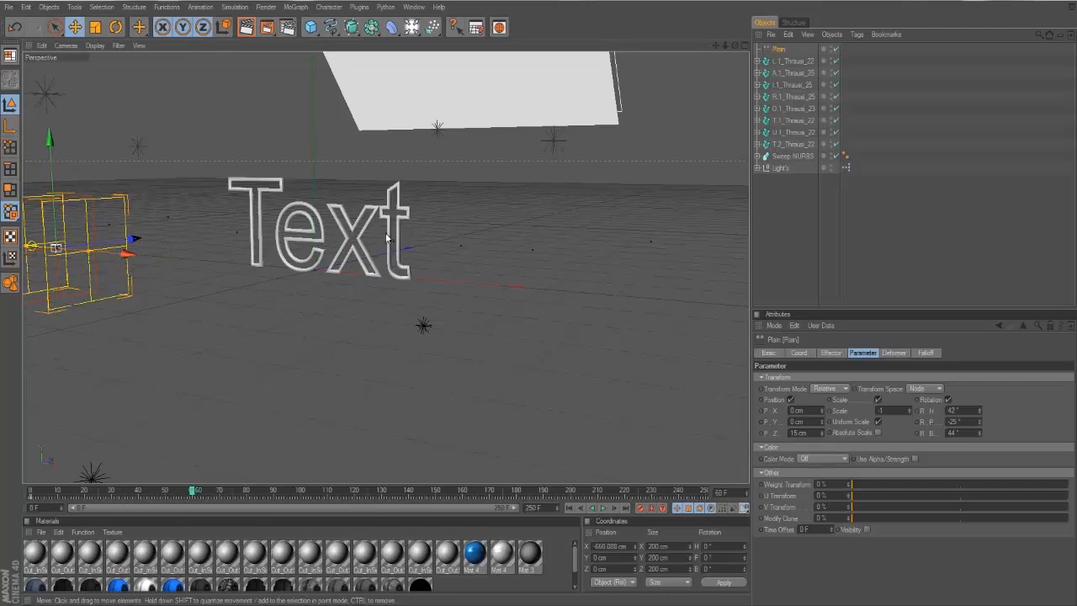
mouse_move(115, 254)
mouse_down()
mouse_move(542, 298)
mouse_move(698, 301)
mouse_move(122, 259)
mouse_up()
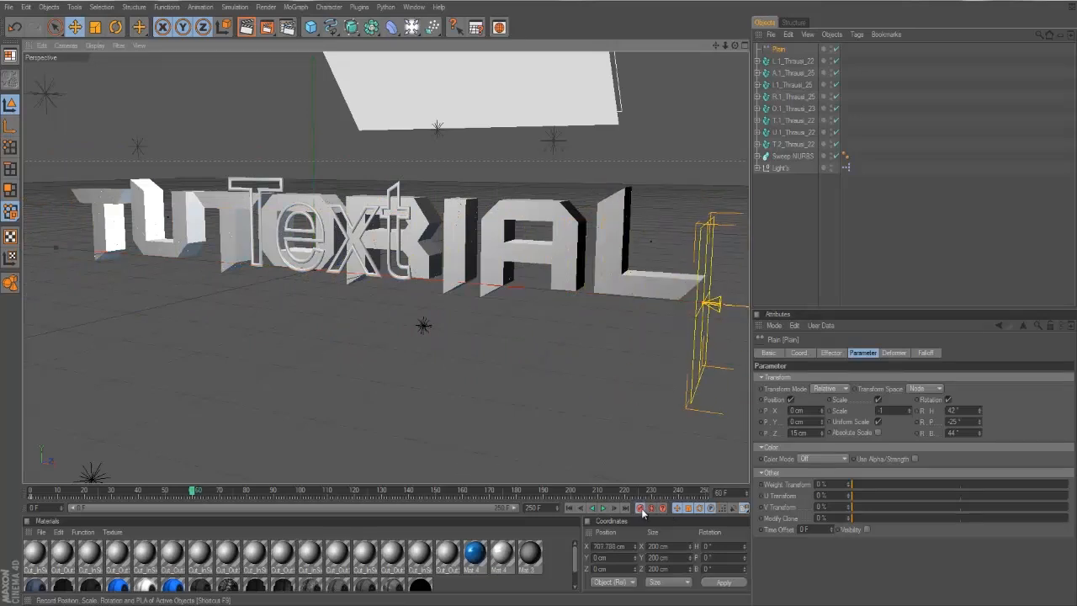
drag(193, 494, 19, 489)
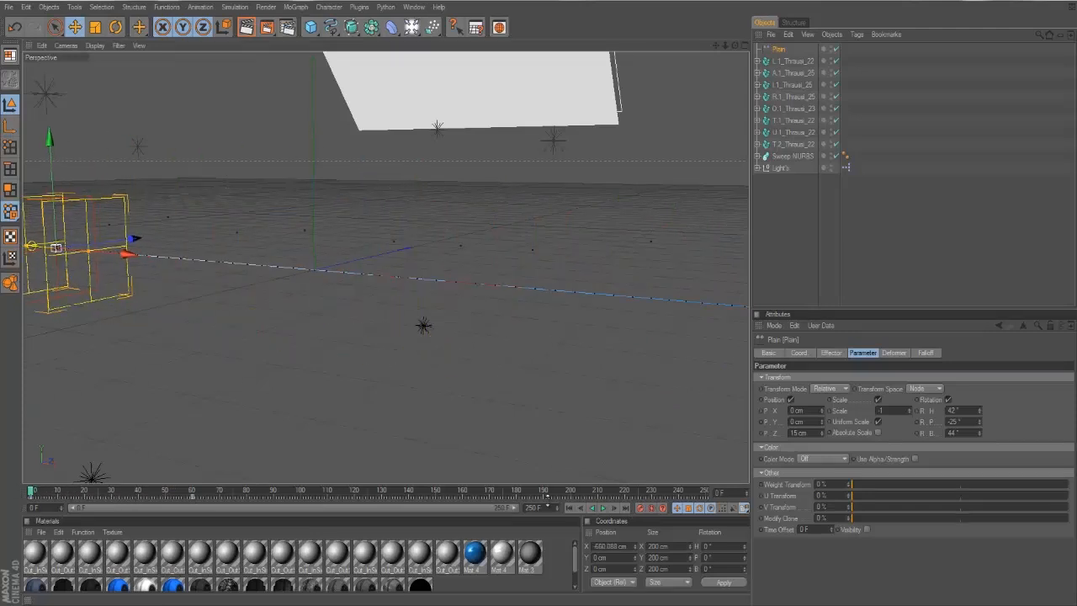
click(603, 509)
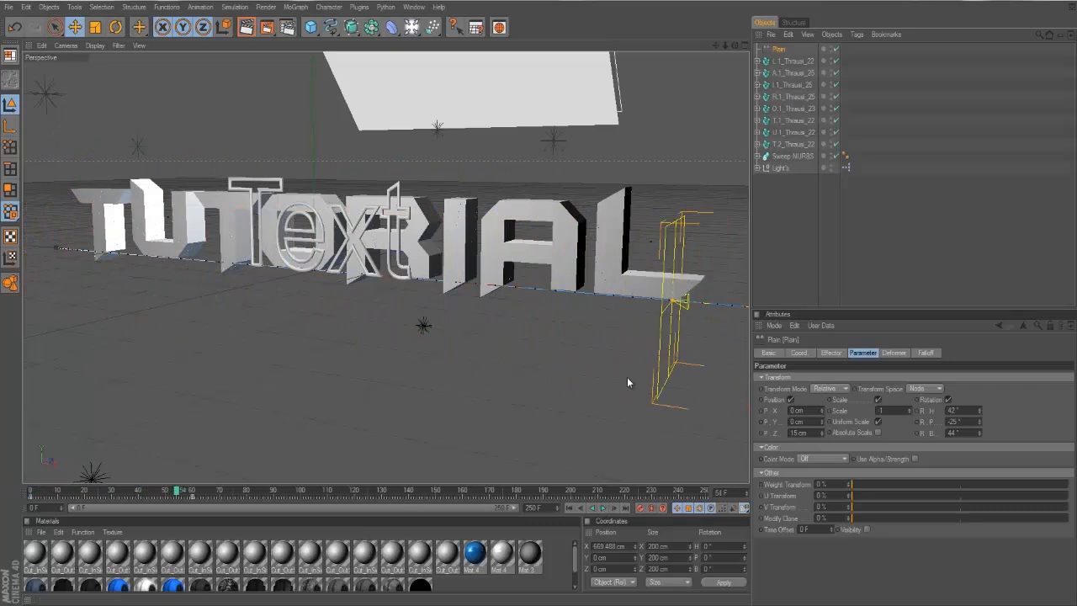
- Widen the Plain effector's falloff to about 415 cm along X and re-keyframe its X position at about 829 cm on frame 60
drag(675, 307, 530, 302)
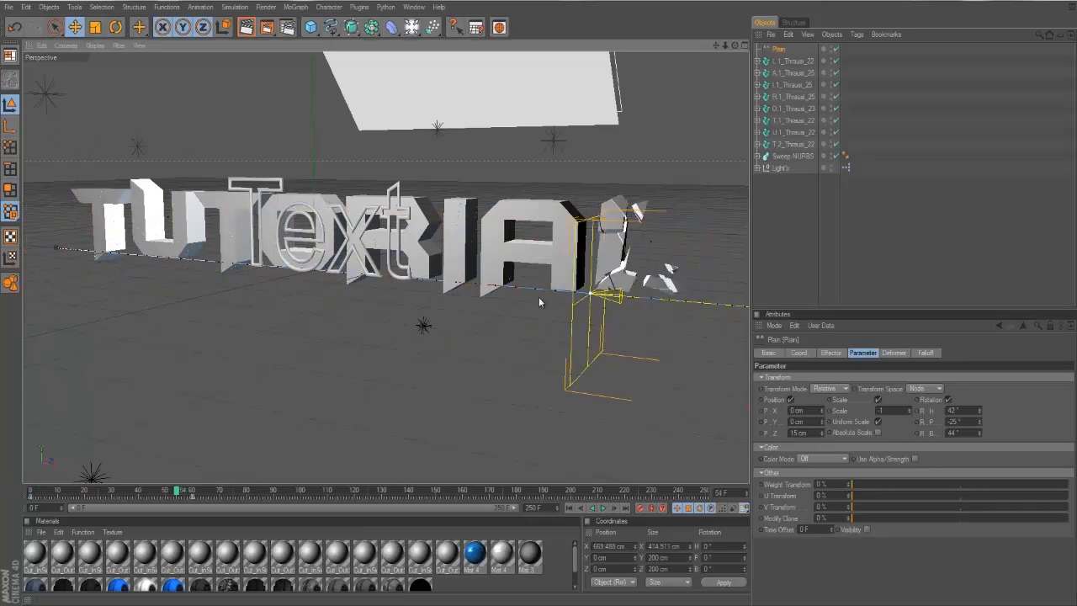
drag(176, 495, 194, 498)
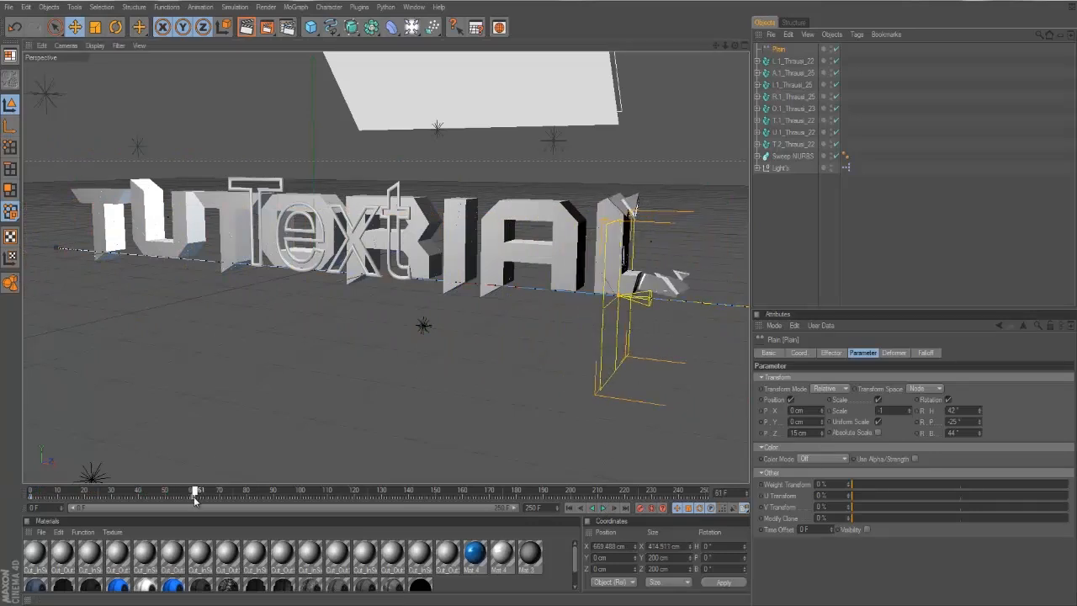
scroll(268, 427, down, 5)
drag(685, 301, 546, 296)
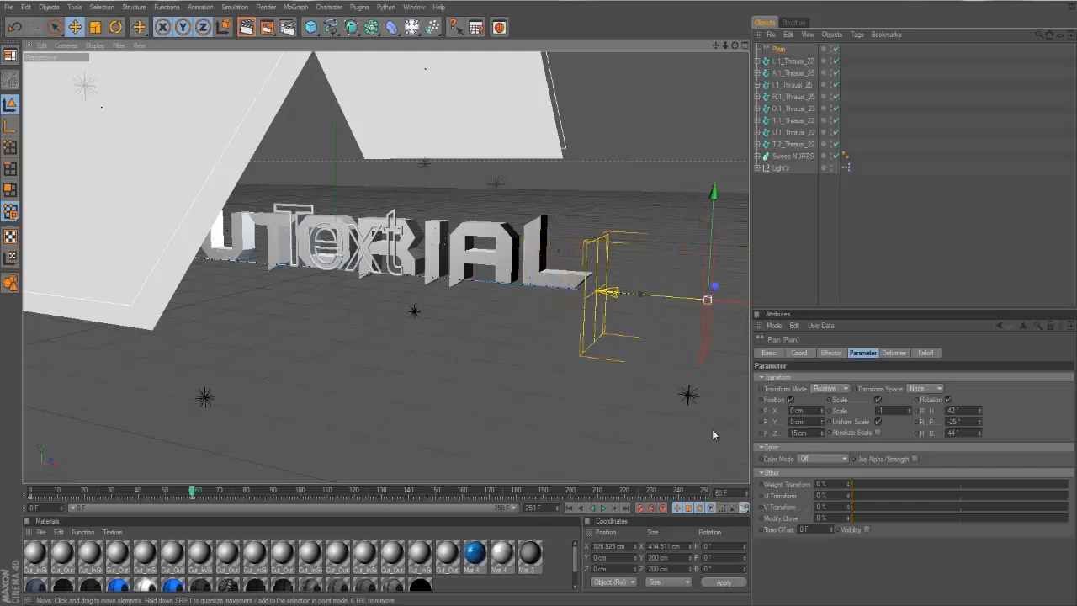
- Play the animation from frame 0 to review the TUTORIAL letters assembling as the effector passes
drag(189, 492, 30, 493)
scroll(133, 434, up, 3)
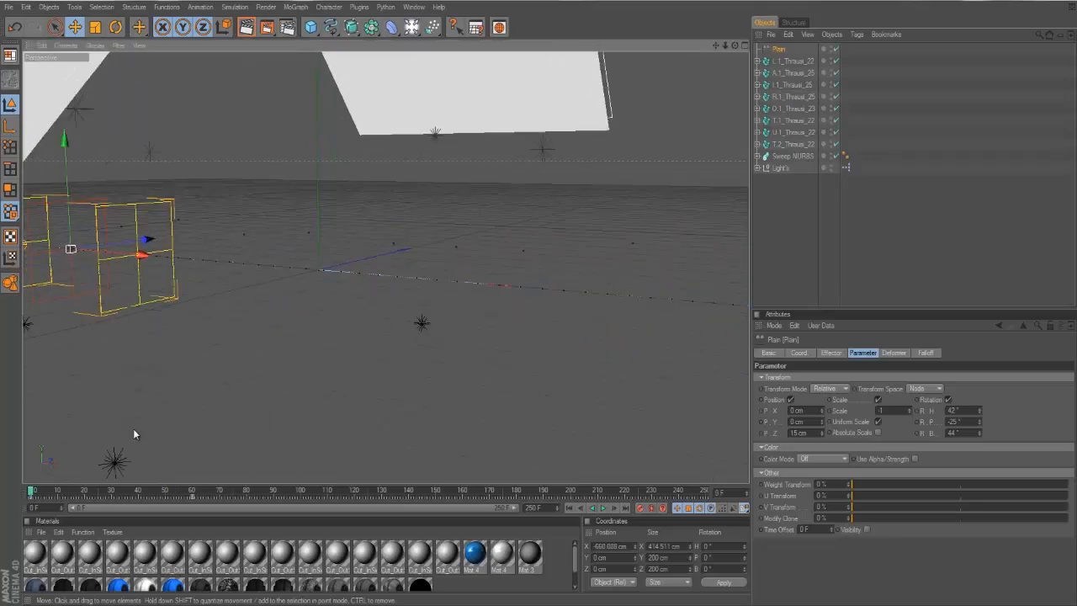
click(602, 509)
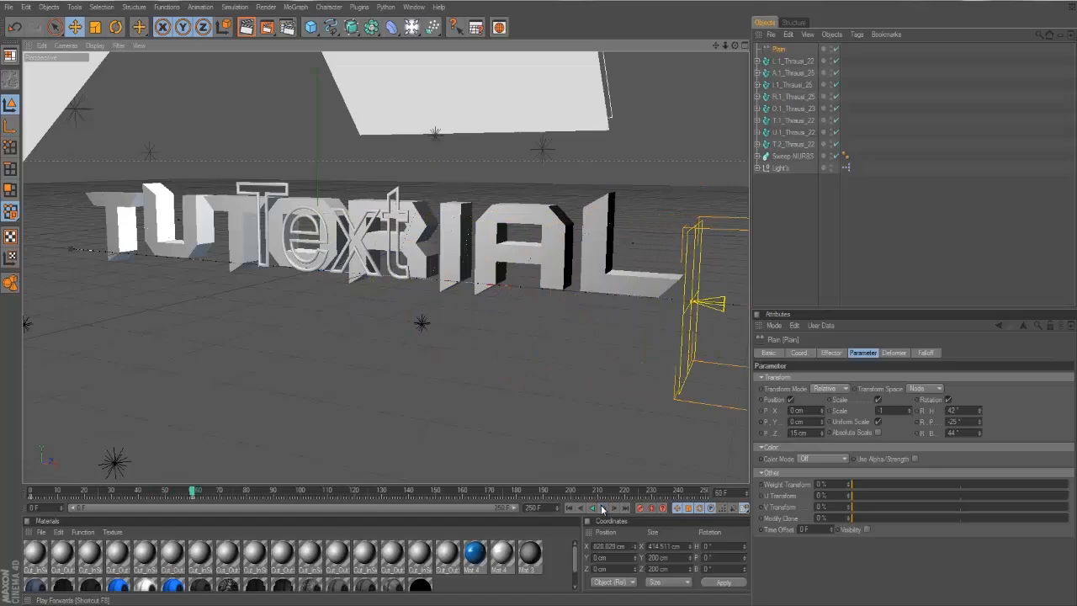
drag(715, 45, 497, 139)
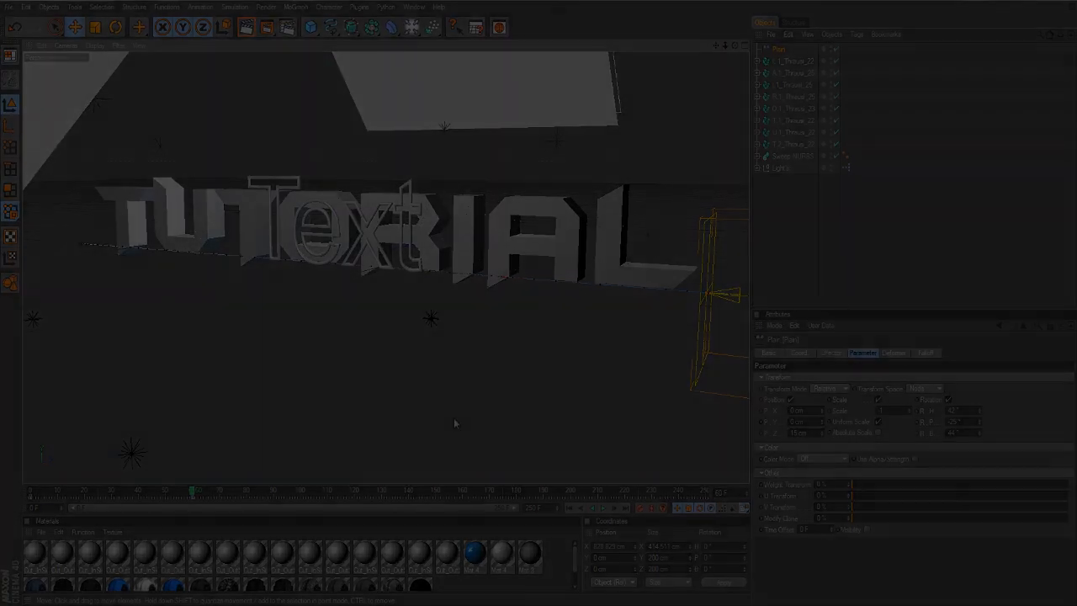